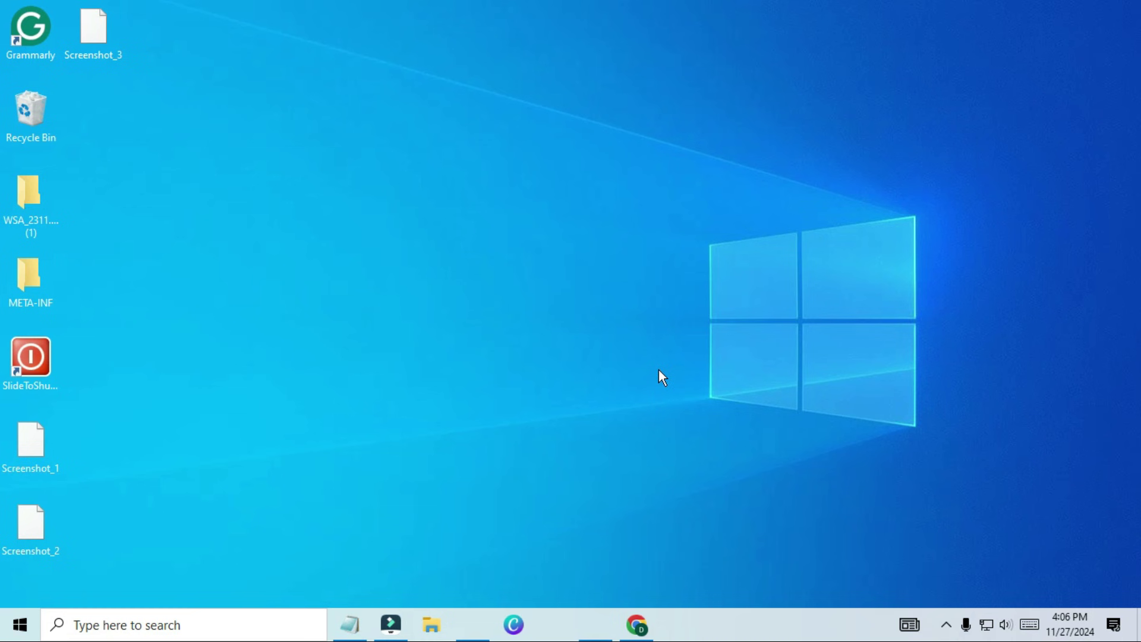
# Launch Disk Cleanup from the Run dialog with the command cleanmgr.
pyautogui.press('super+r')
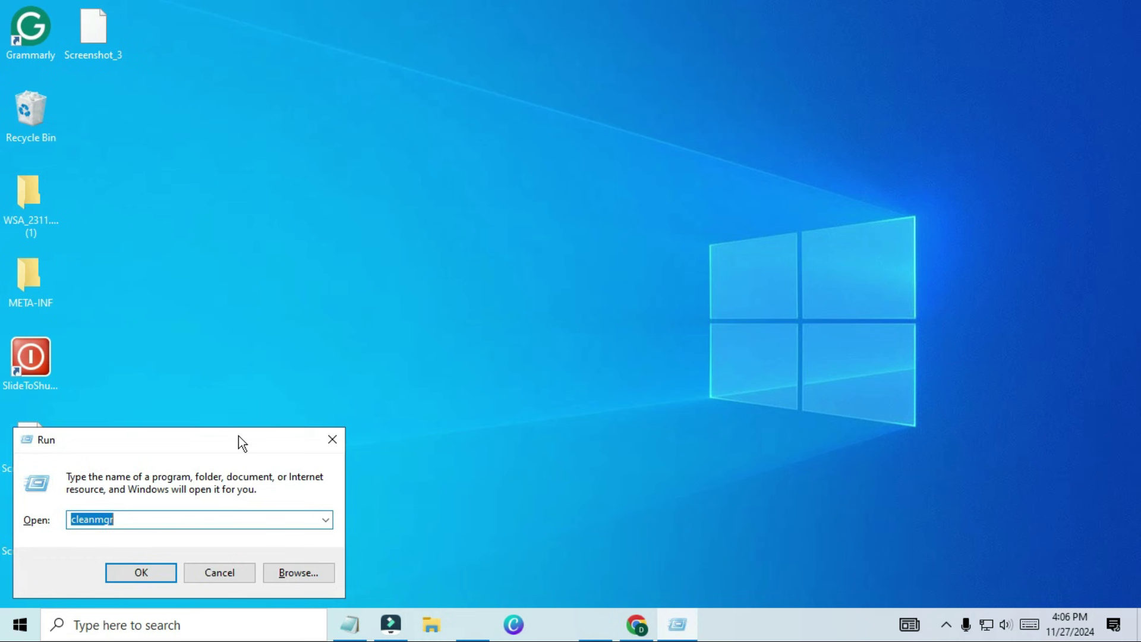
pyautogui.click(150, 518)
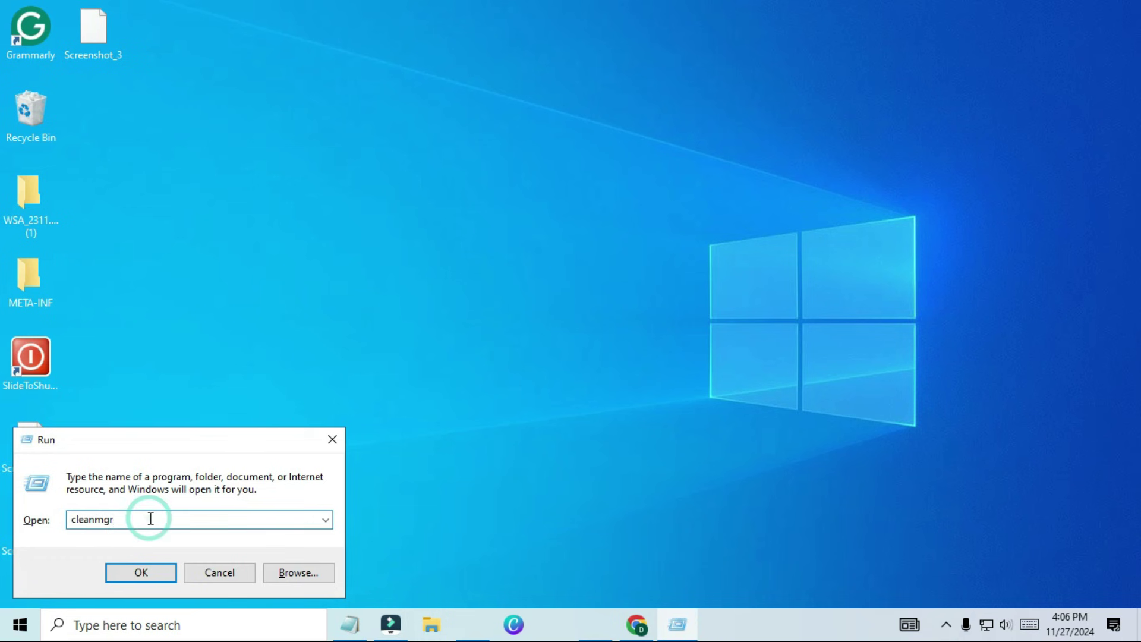
pyautogui.moveTo(148, 519); pyautogui.dragTo(70, 516)
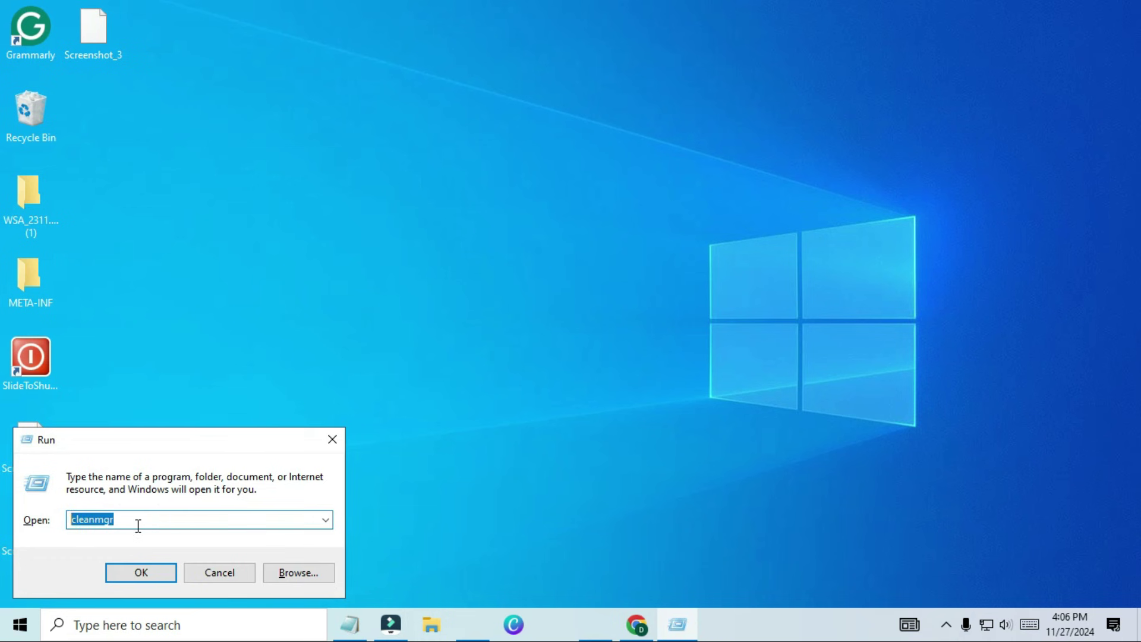
pyautogui.click(211, 519)
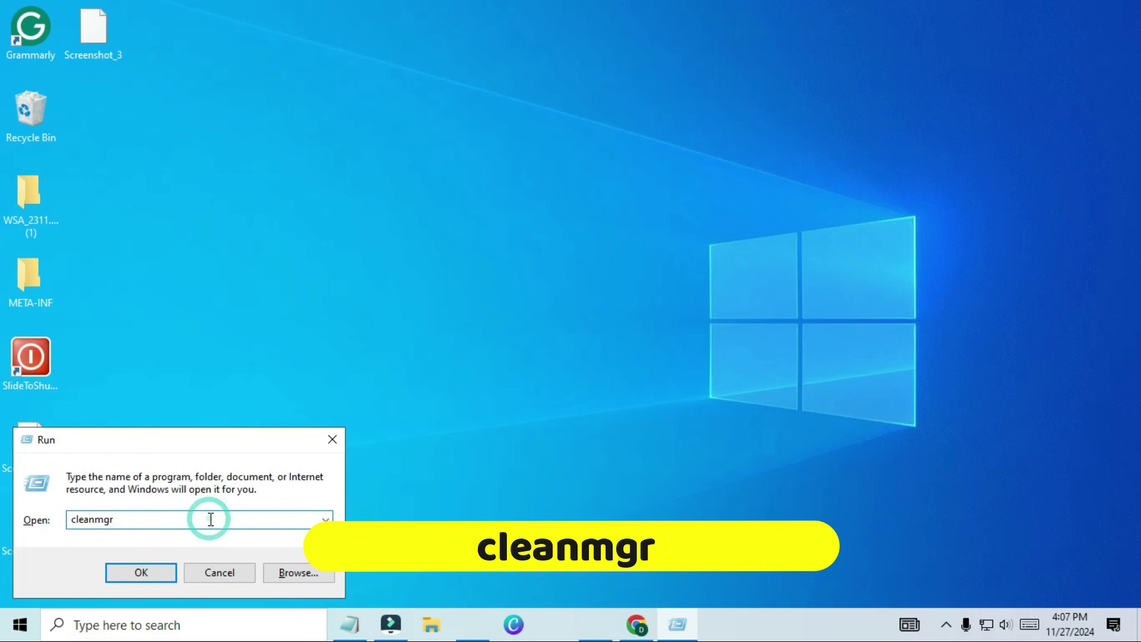
pyautogui.click(139, 574)
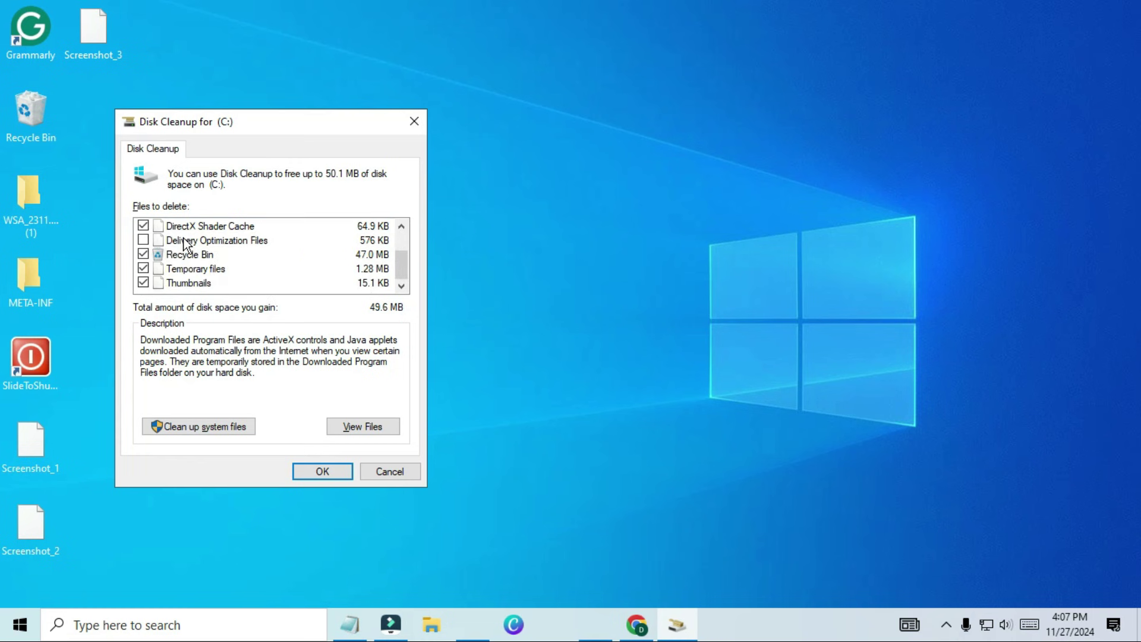
# Include Delivery Optimization Files in the cleanup of drive C: and permanently delete all the selected file categories.
pyautogui.scroll(-1, 179, 237)
pyautogui.click(143, 240)
pyautogui.scroll(1, 178, 250)
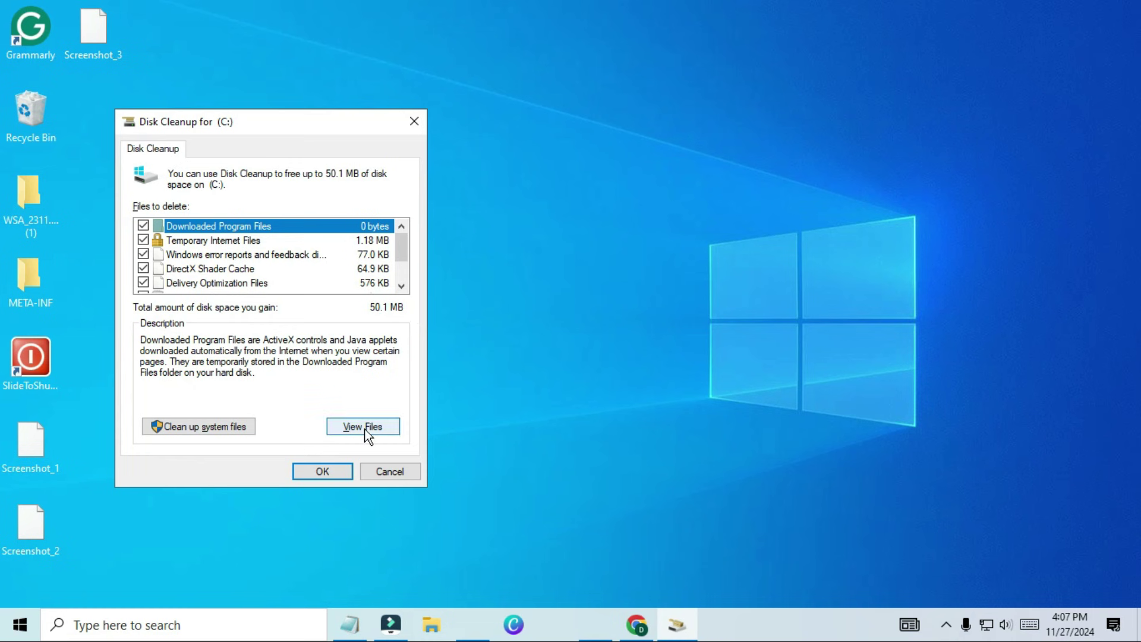
pyautogui.click(327, 468)
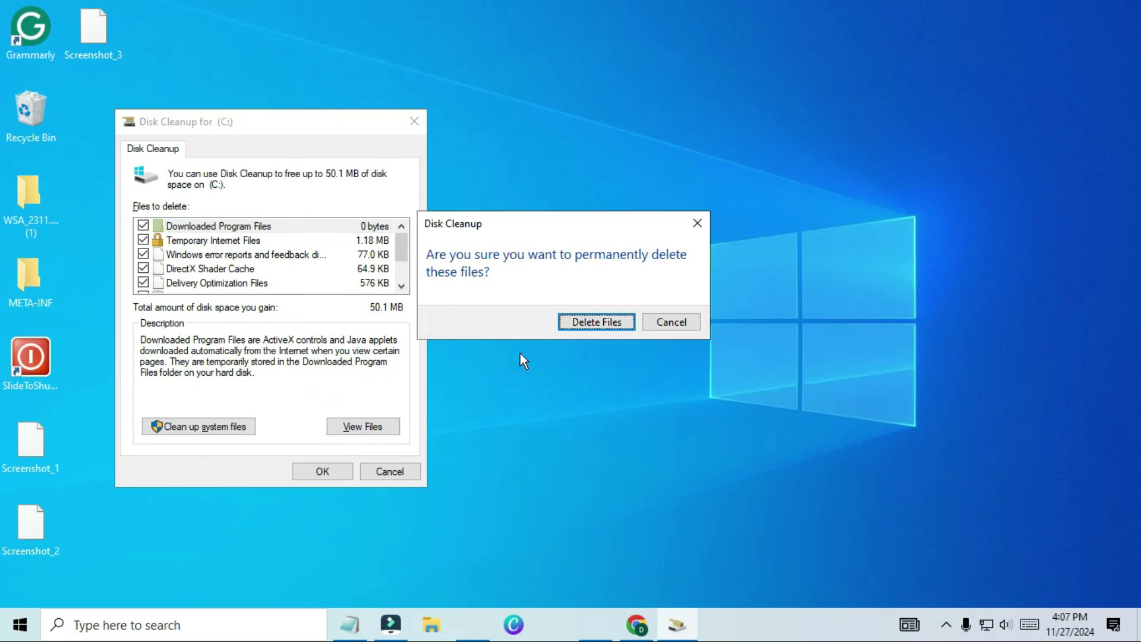
pyautogui.click(580, 326)
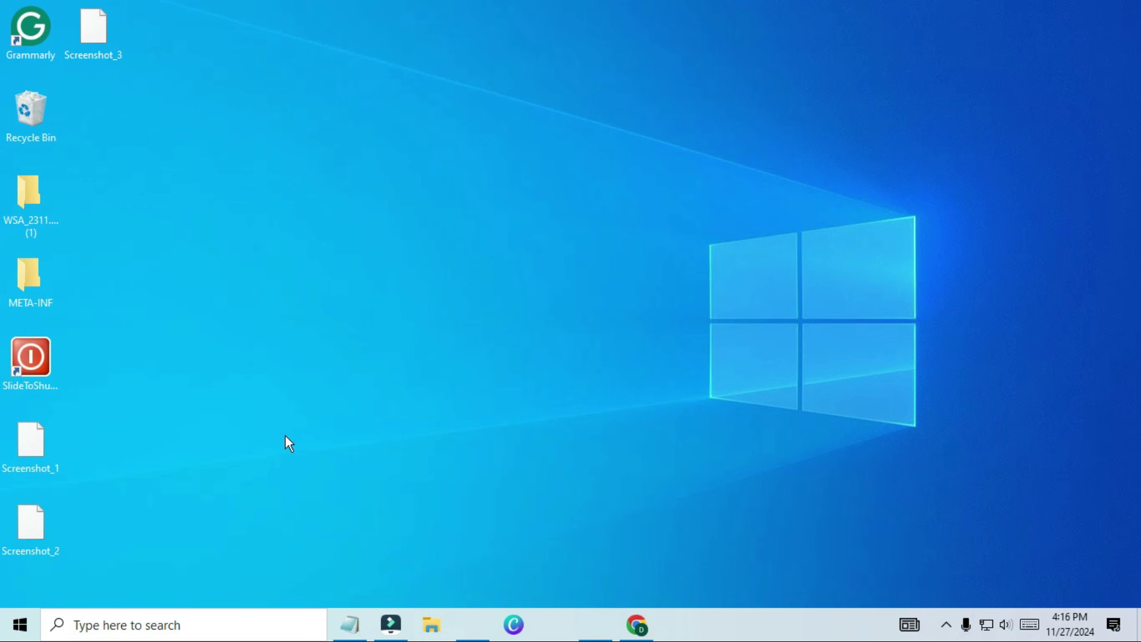
# Open the Windows temp folder from the Run dialog with the command temp.
pyautogui.press('super+r')
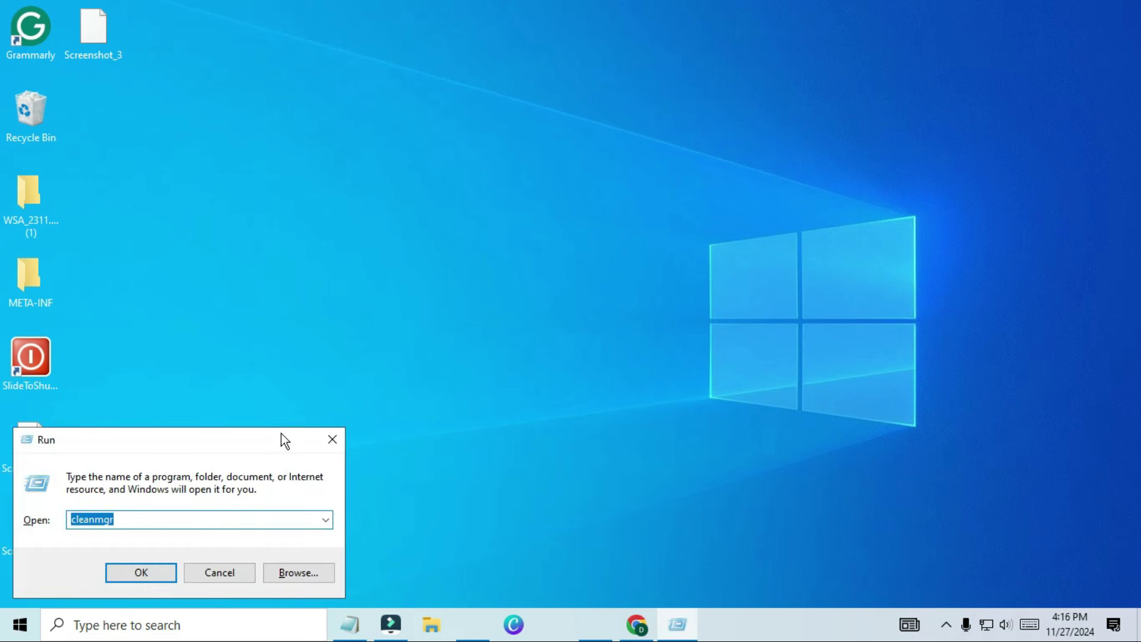
pyautogui.click(132, 517)
pyautogui.write('te')
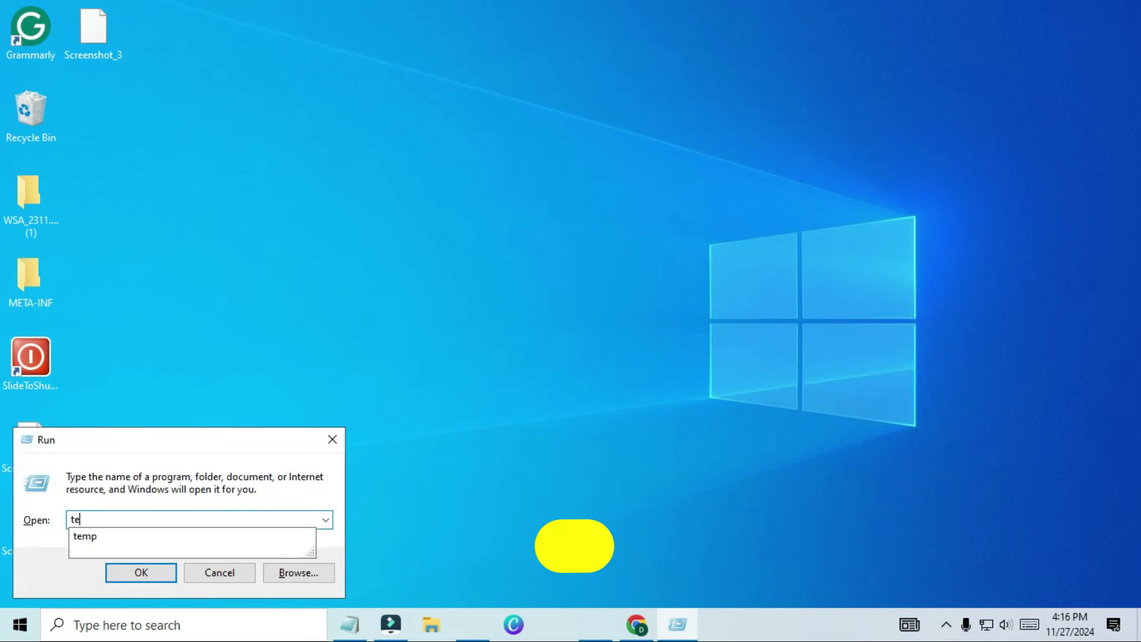
pyautogui.write('mp')
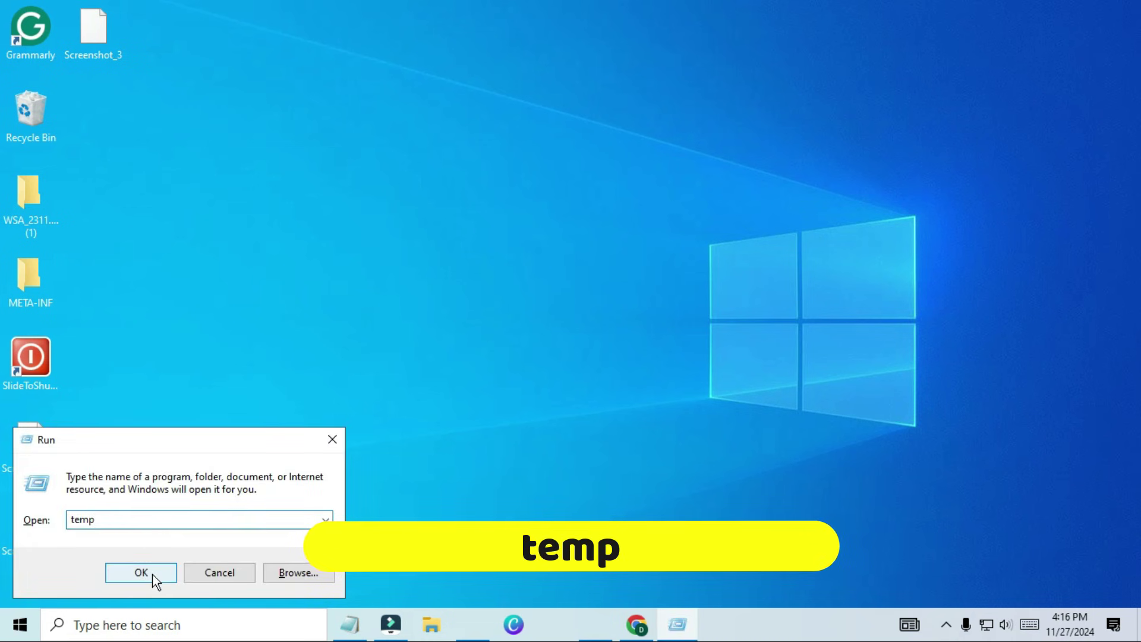
pyautogui.click(153, 580)
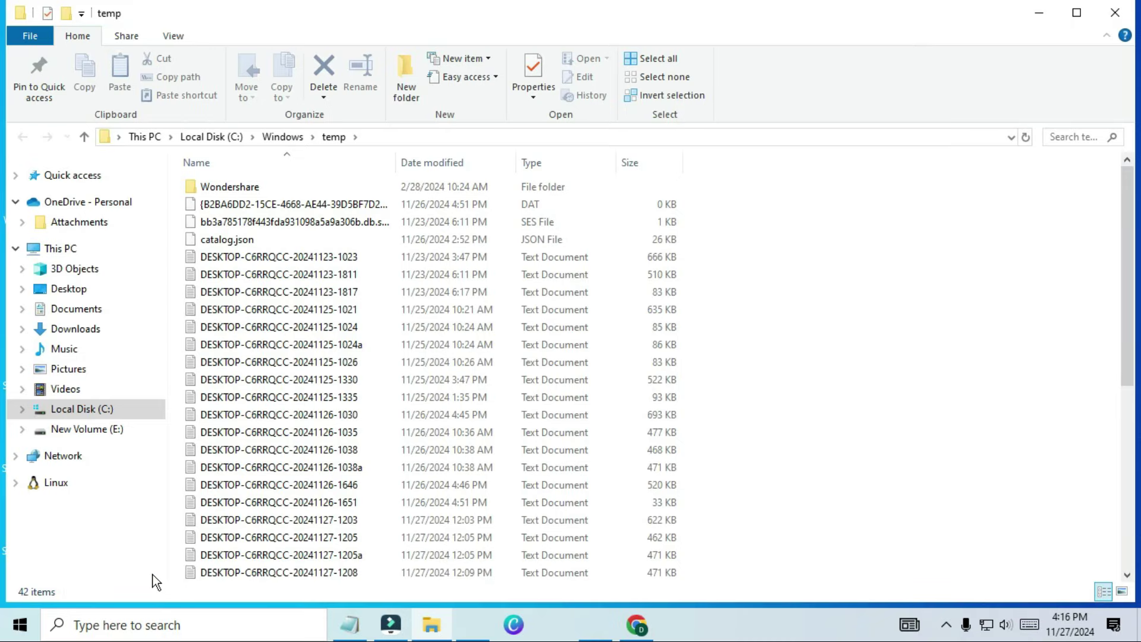
# Permanently delete everything in the Windows temp folder, skipping all items in use, and minimize the folder window.
pyautogui.click(245, 275)
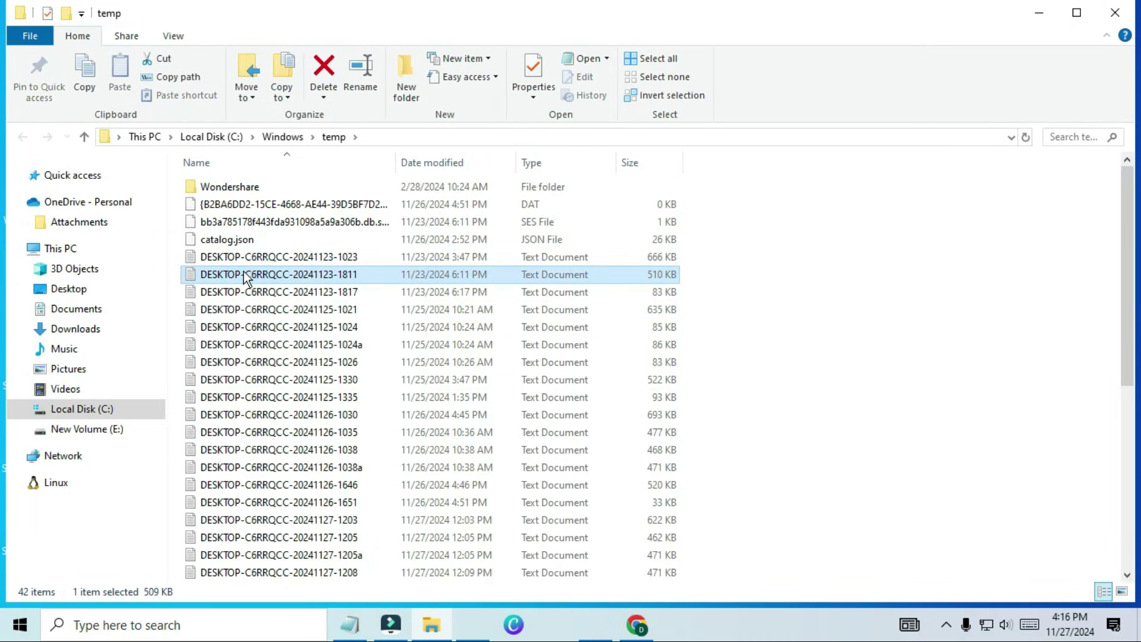
pyautogui.hotkey('ctrl', 'a')
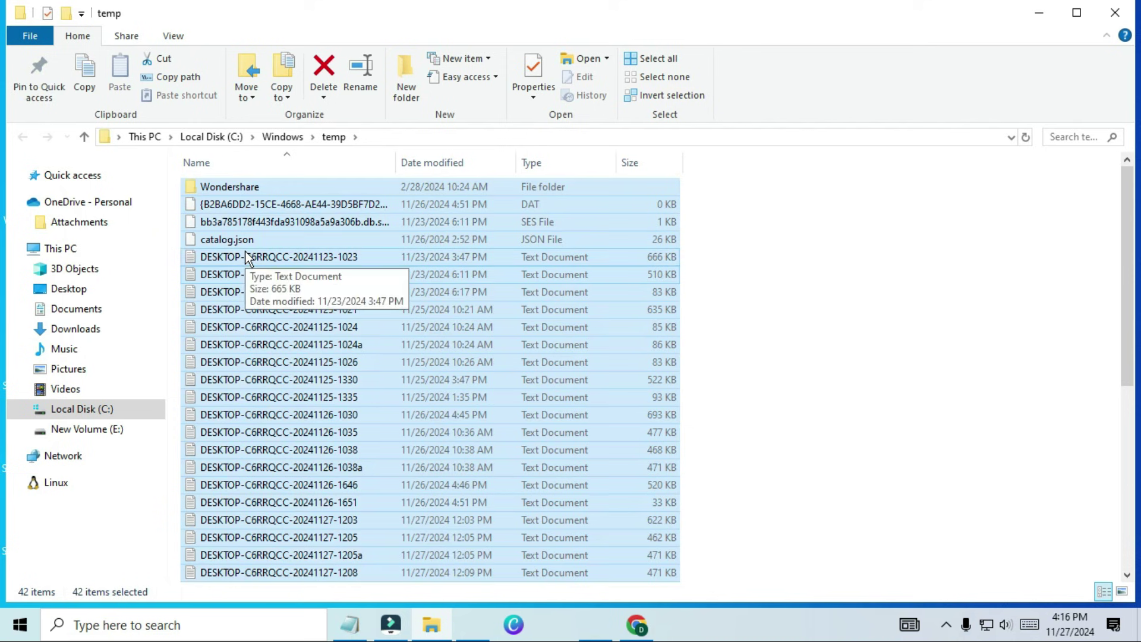
pyautogui.hotkey('shift', 'Delete')
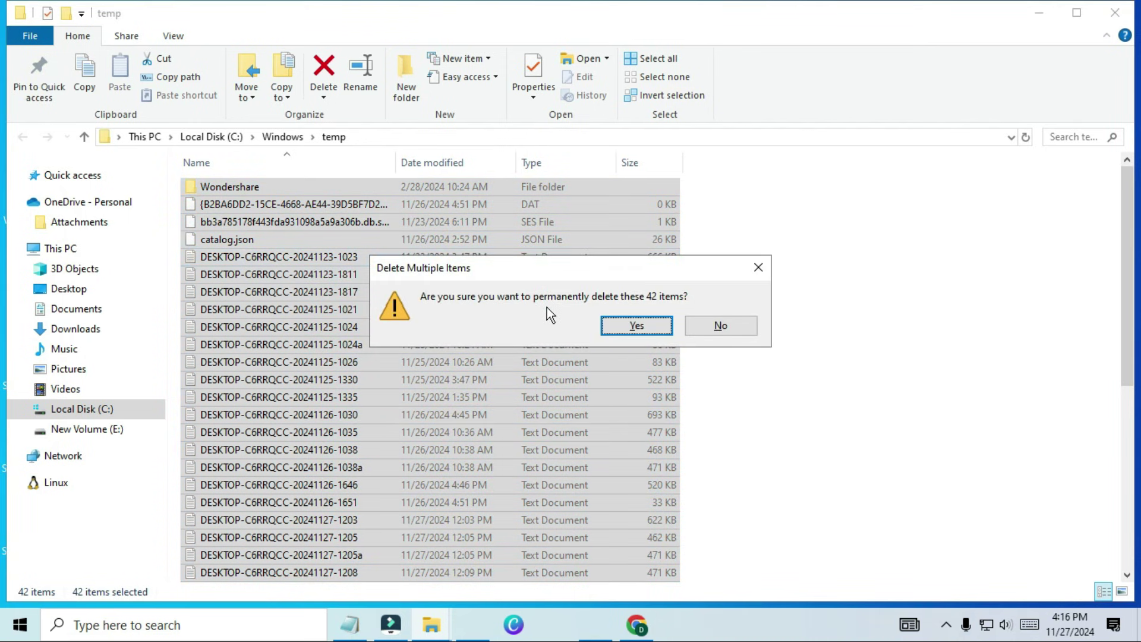
pyautogui.click(641, 328)
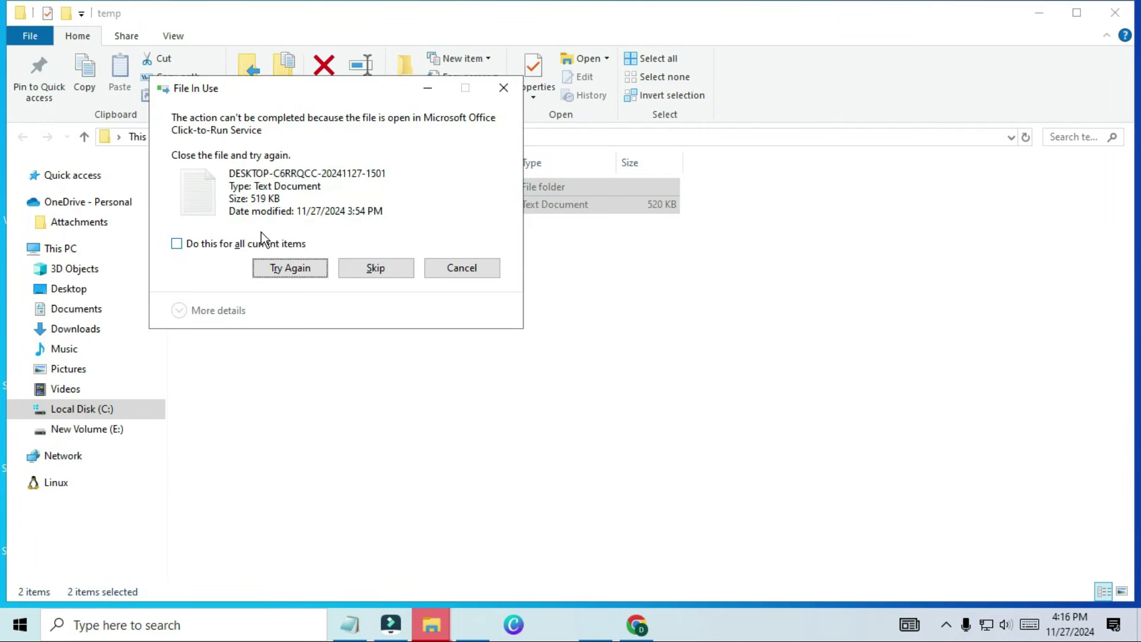
pyautogui.click(178, 245)
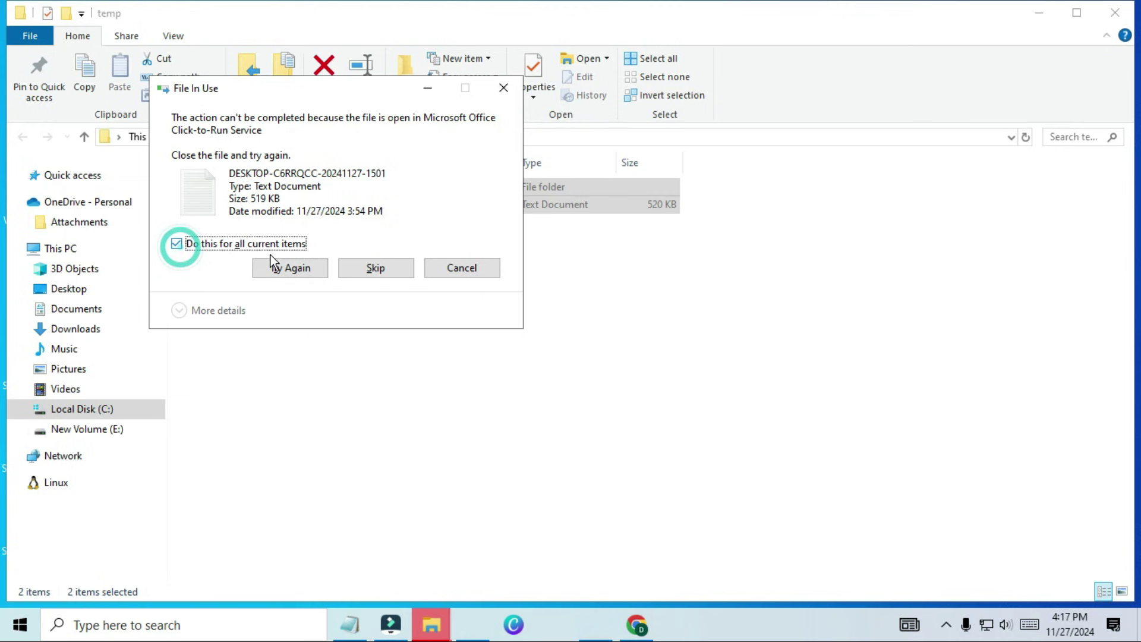
pyautogui.click(370, 266)
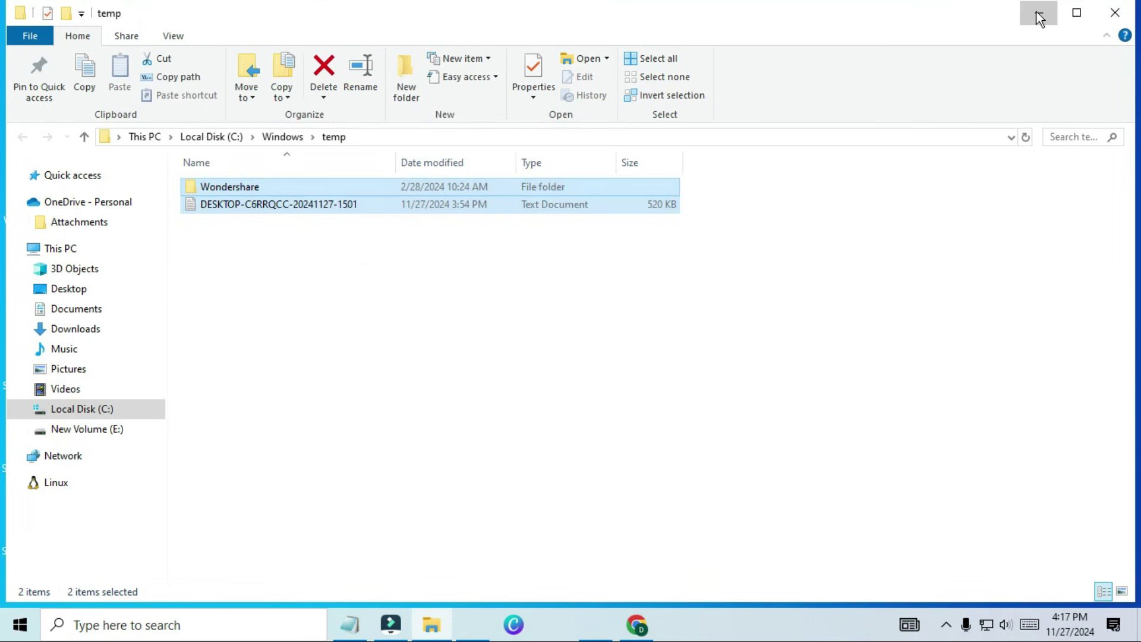
pyautogui.click(1039, 14)
# Open the user's local Temp folder from the Run dialog with the command %temp%.
pyautogui.press('super+r')
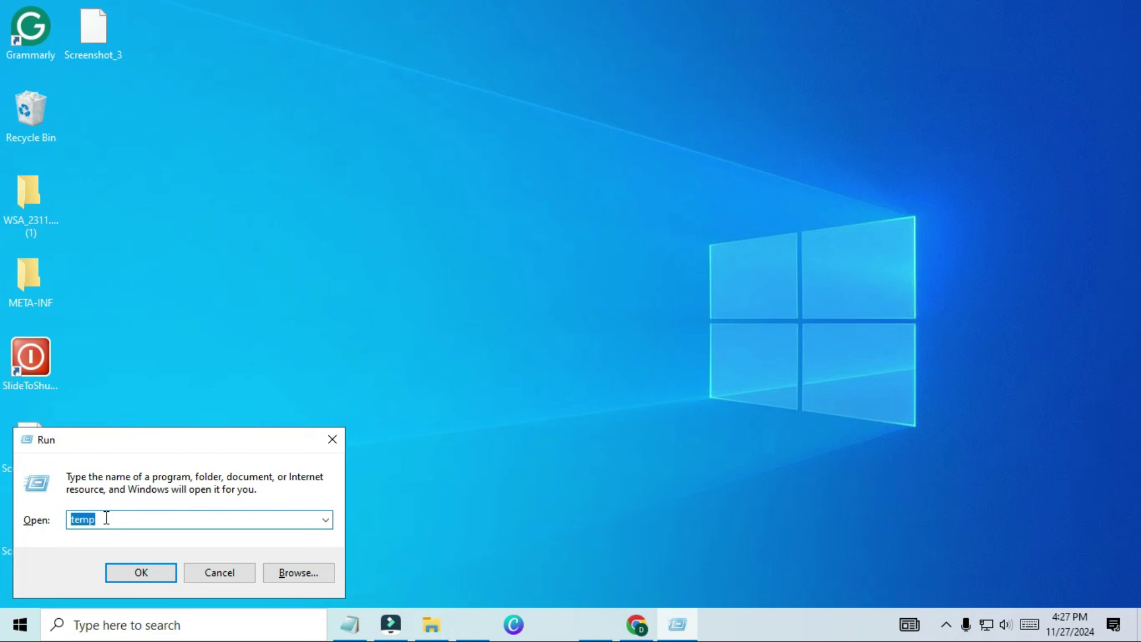
pyautogui.moveTo(107, 518); pyautogui.dragTo(55, 493)
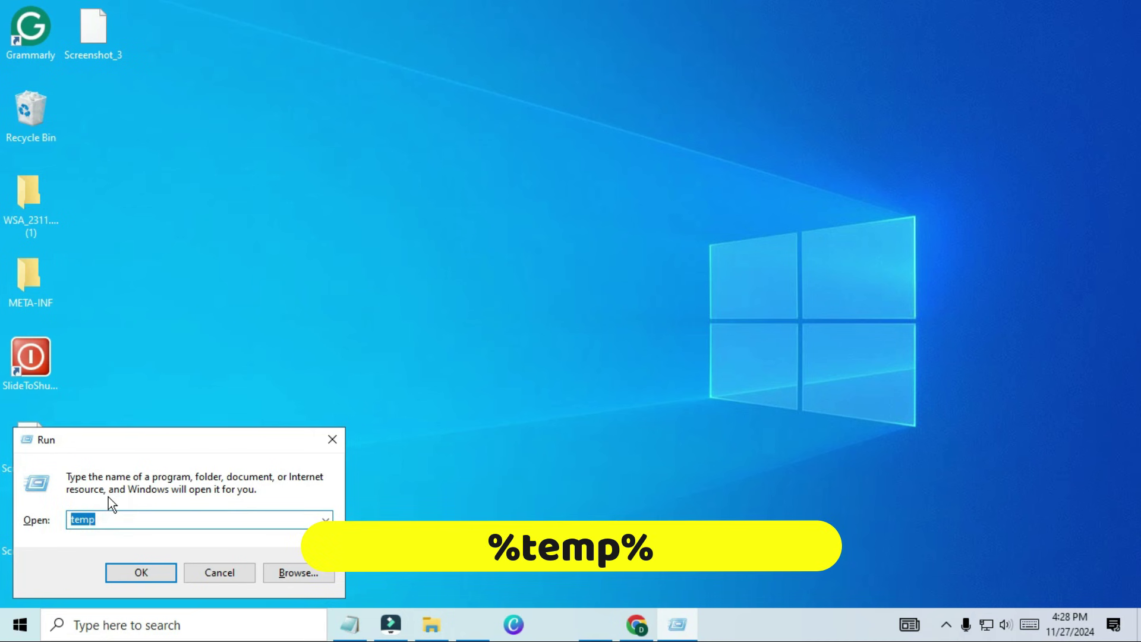
pyautogui.write('%te')
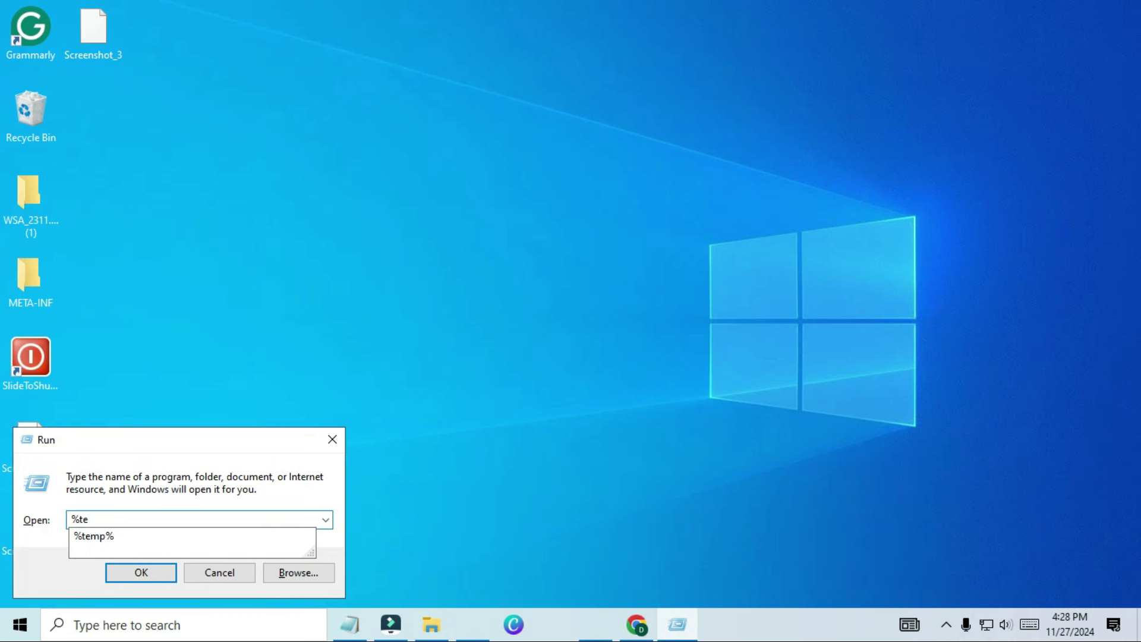
pyautogui.write('mp%')
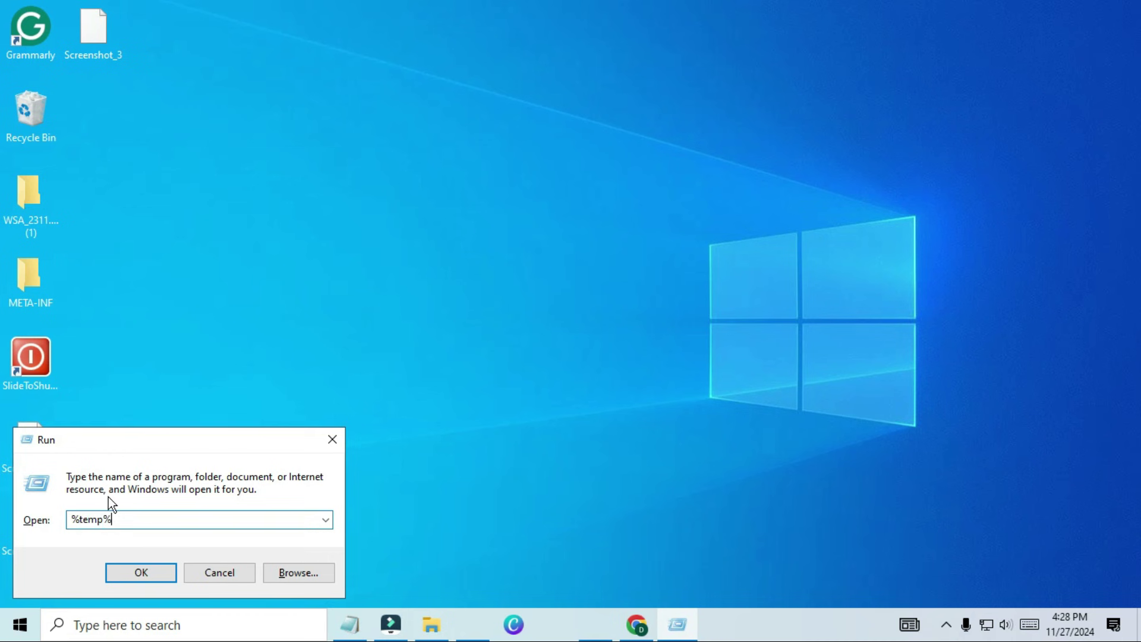
pyautogui.click(130, 571)
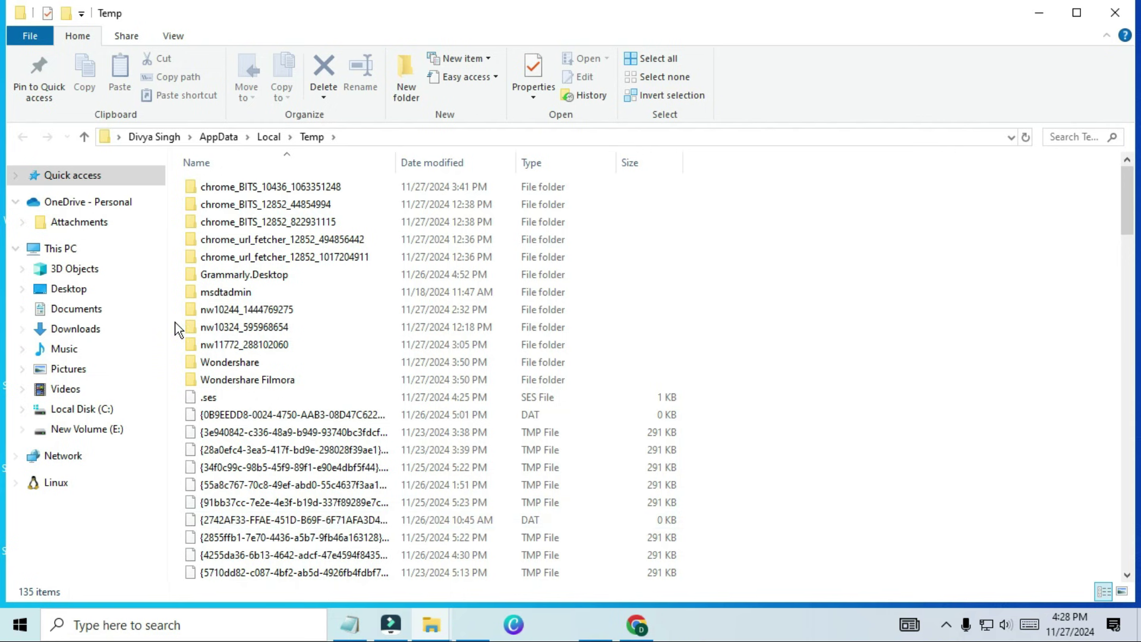
# Permanently delete everything in the user's Temp folder, skipping all items that need administrator permission, and minimize the folder window.
pyautogui.click(291, 257)
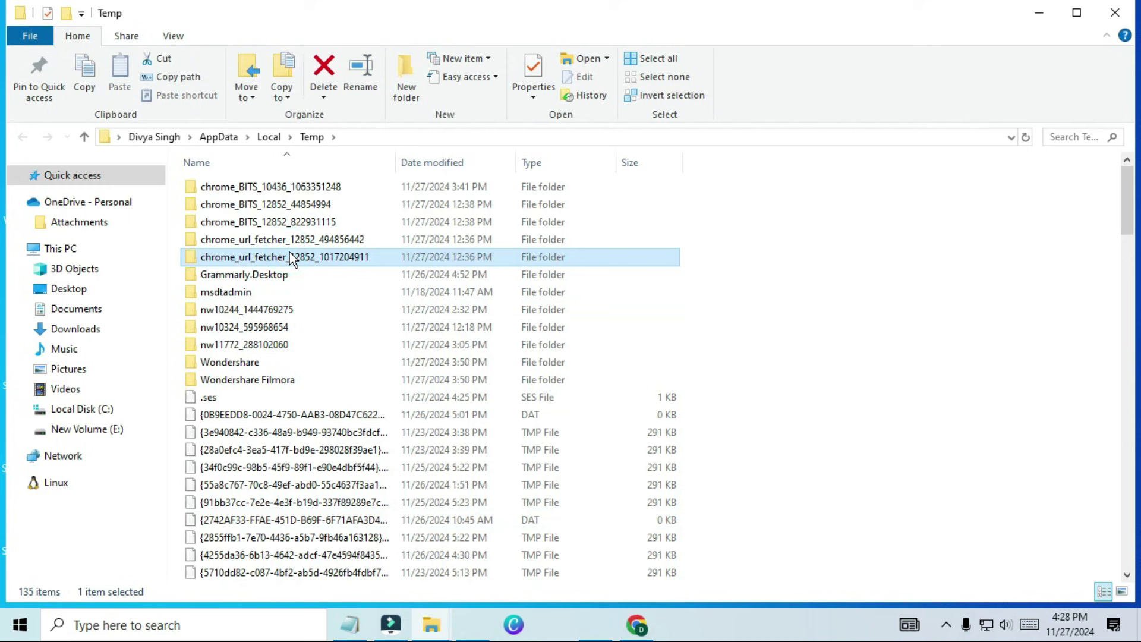
pyautogui.hotkey('ctrl', 'a')
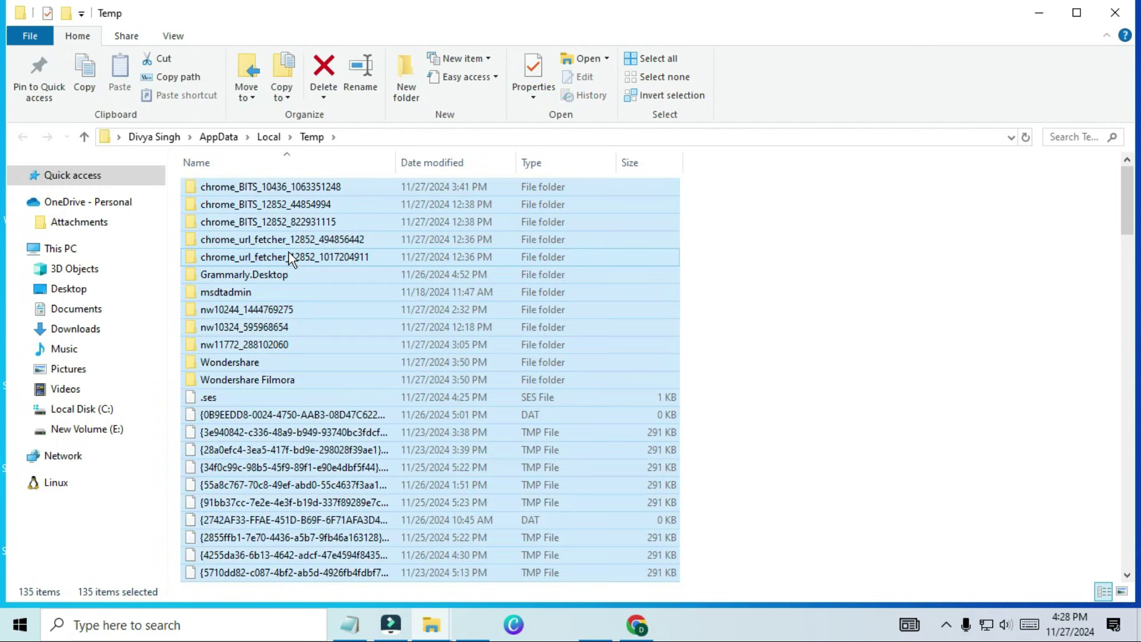
pyautogui.hotkey('shift', 'Delete')
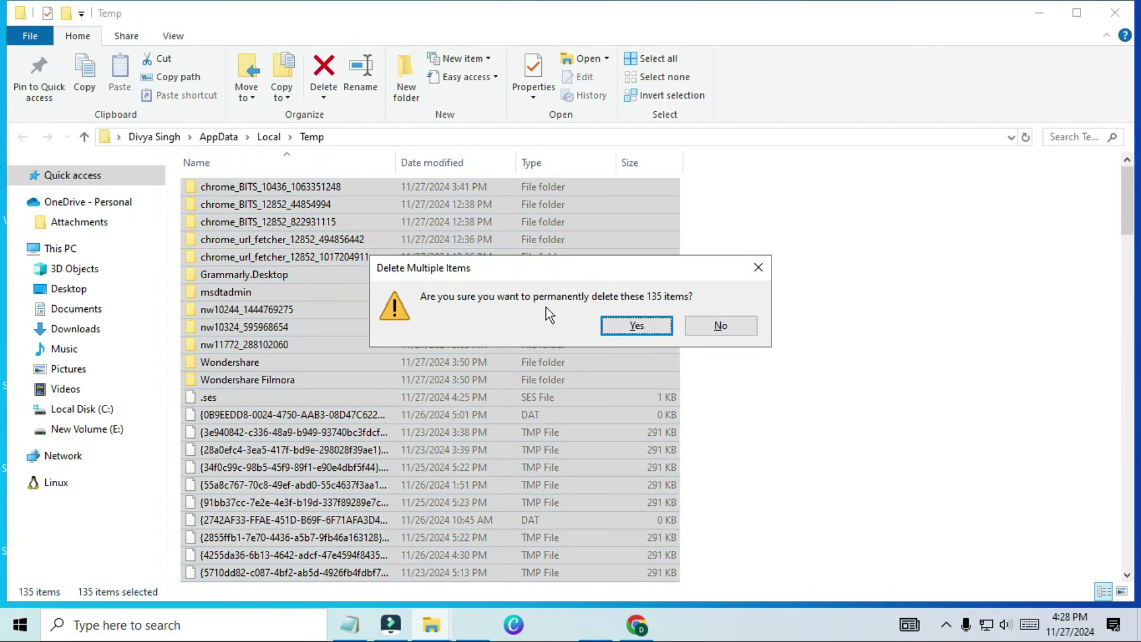
pyautogui.click(634, 324)
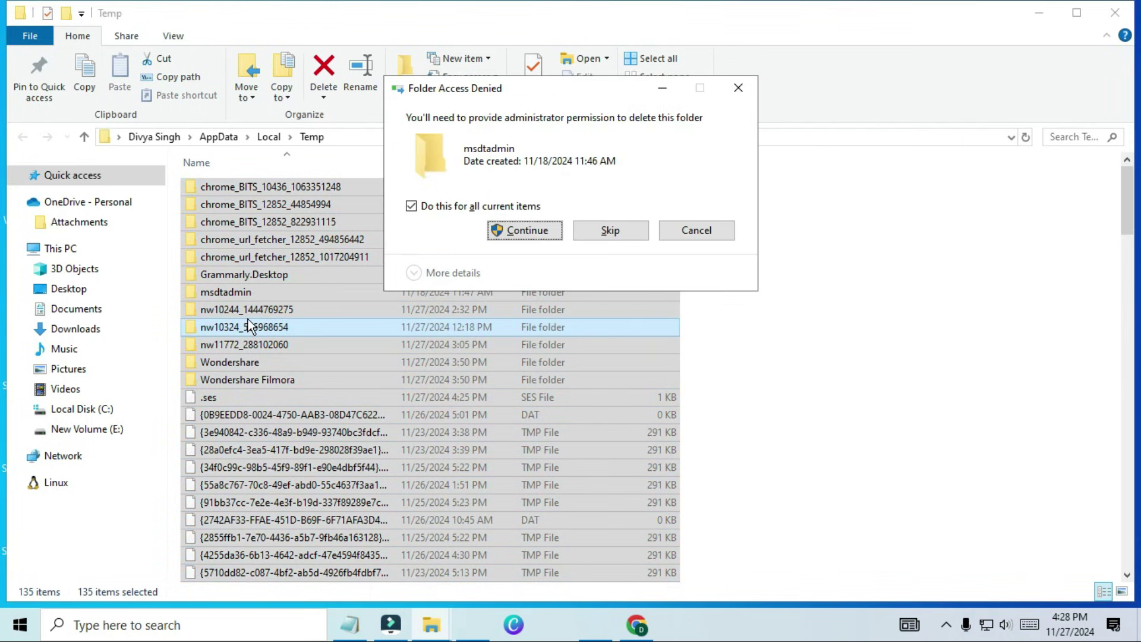
pyautogui.click(408, 208)
pyautogui.click(609, 237)
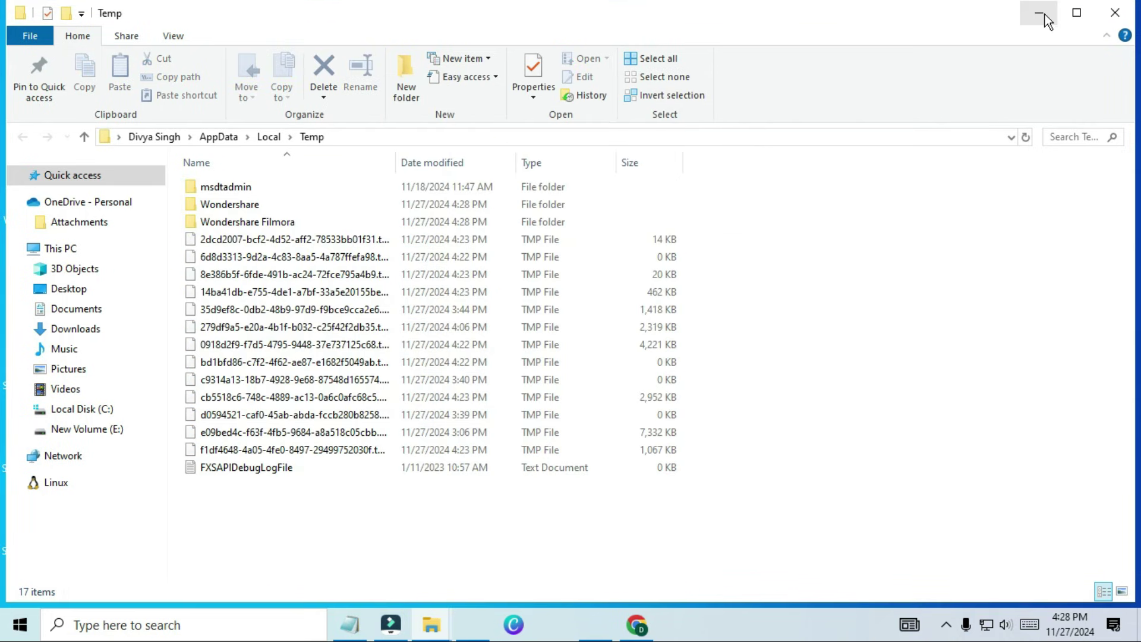
pyautogui.click(1045, 14)
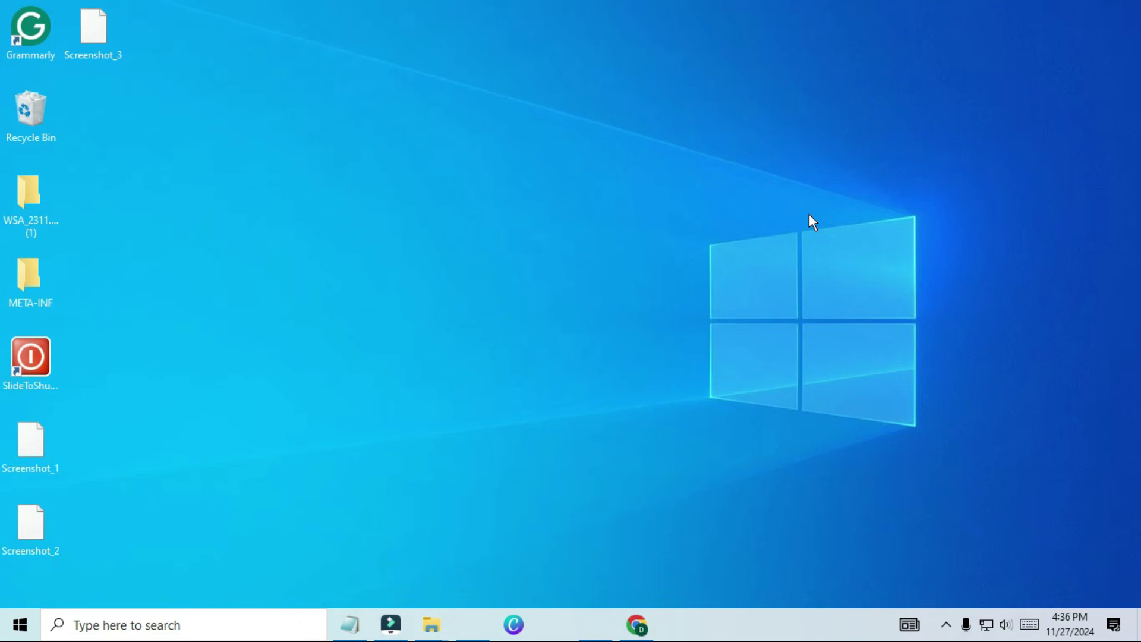
# Open Internet Properties from the Run dialog with the command inetcpl.cpl.
pyautogui.press('super+r')
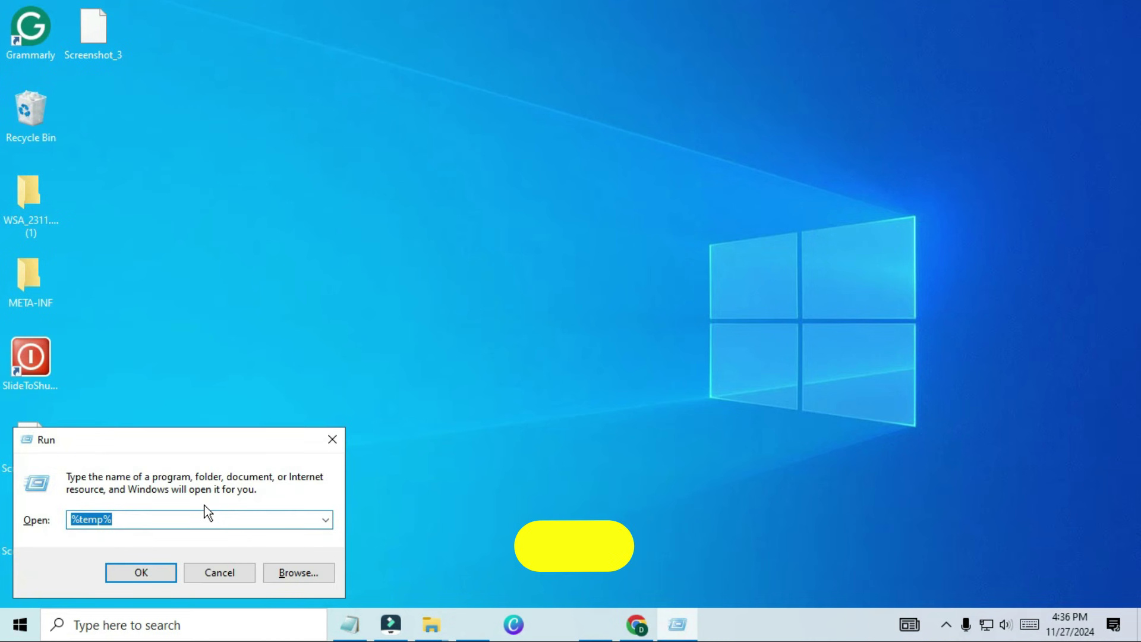
pyautogui.write('inetcpl.cpl')
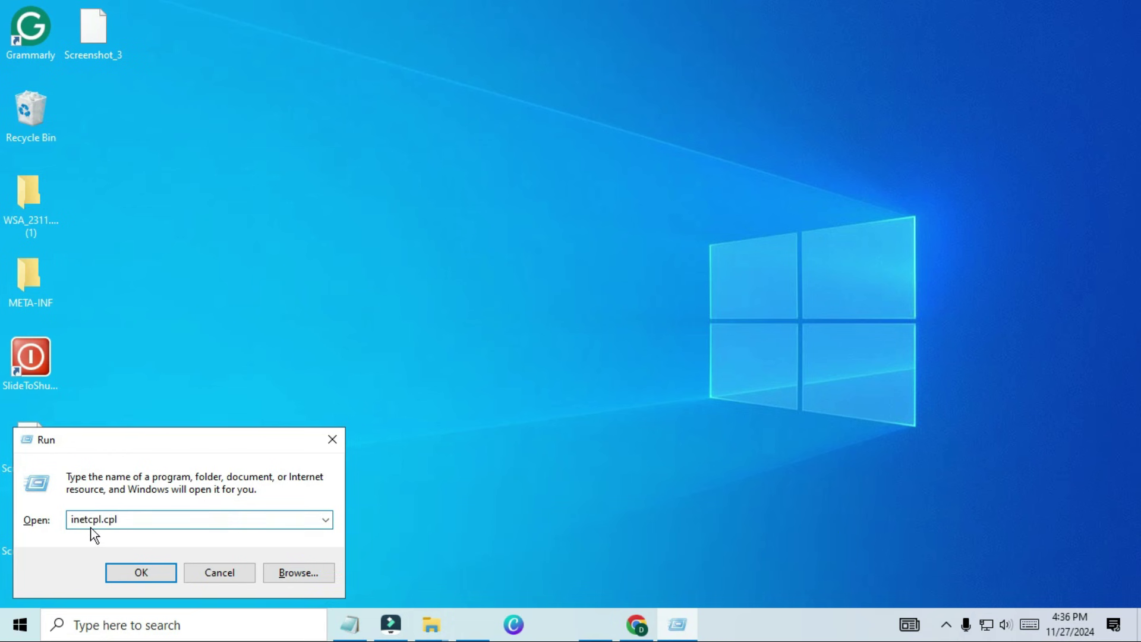
pyautogui.press('Return')
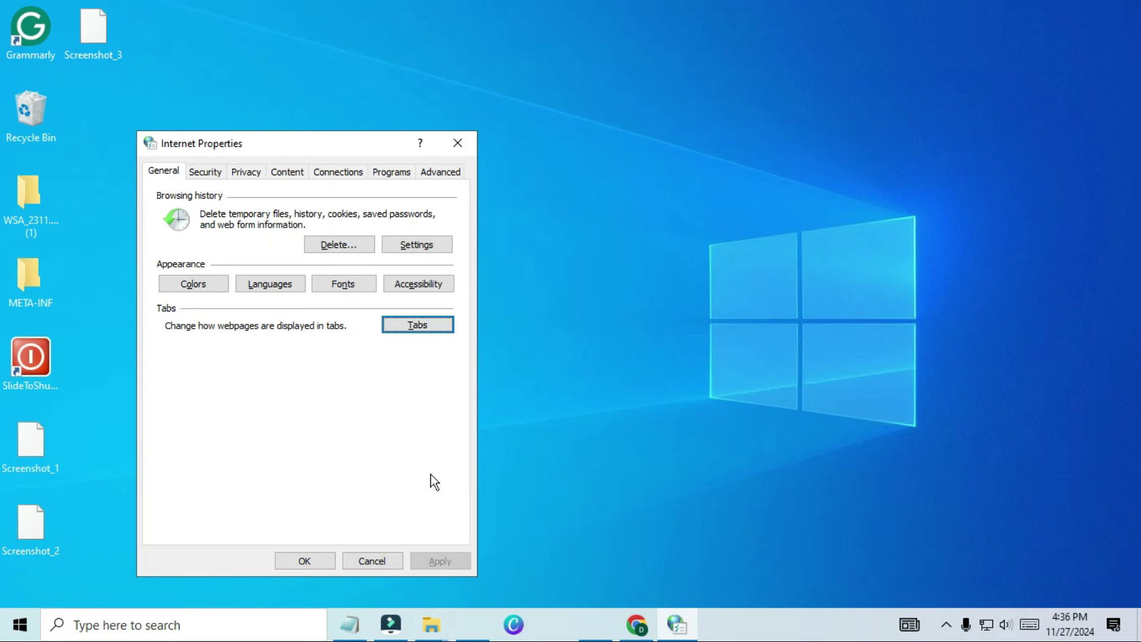
# Turn on Automatically detect settings in the LAN settings and confirm the Internet Properties.
pyautogui.click(341, 172)
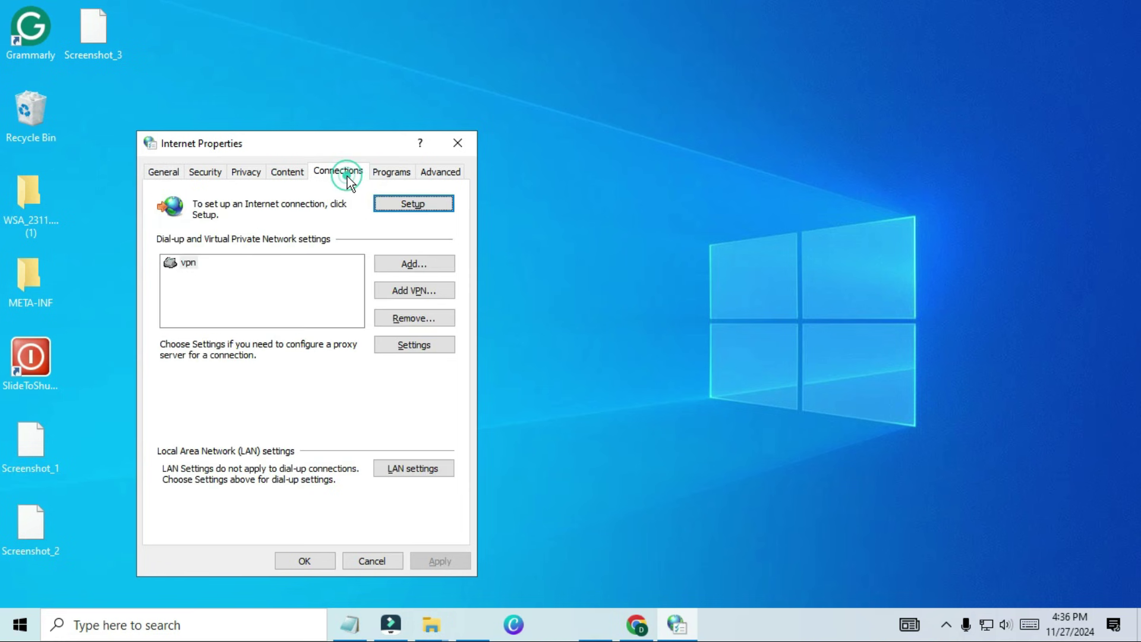
pyautogui.click(407, 469)
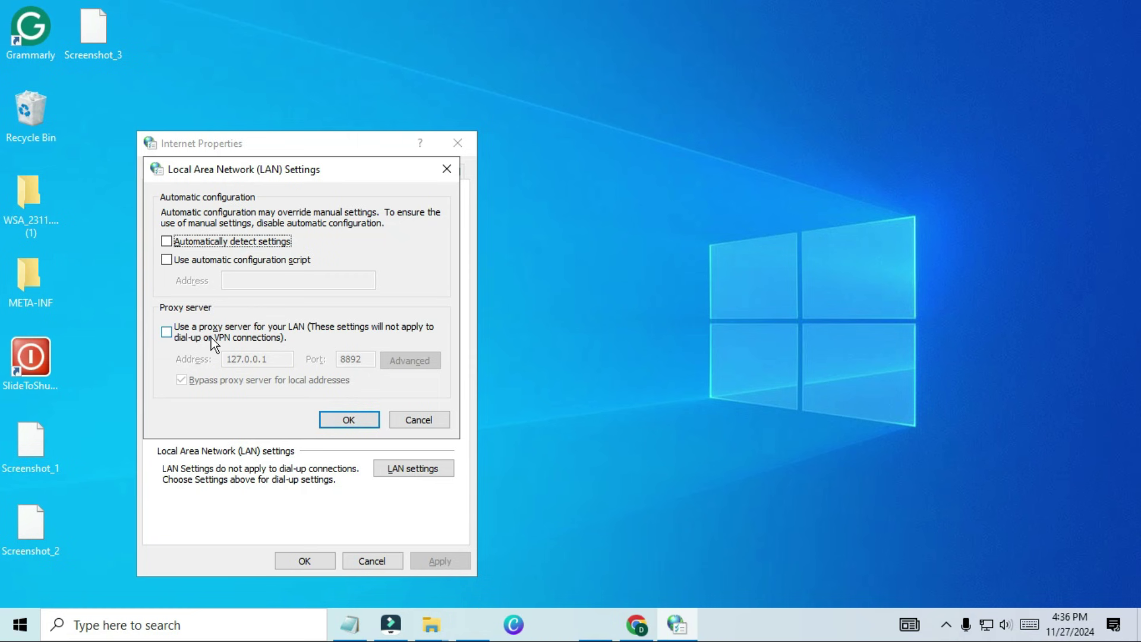
pyautogui.click(167, 241)
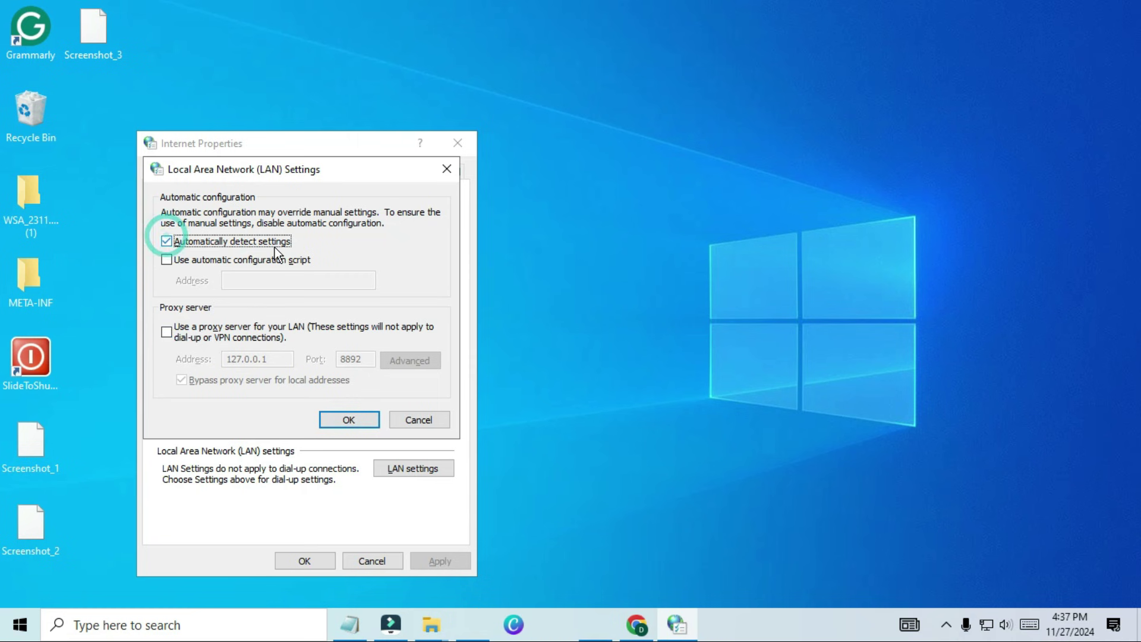
pyautogui.click(354, 424)
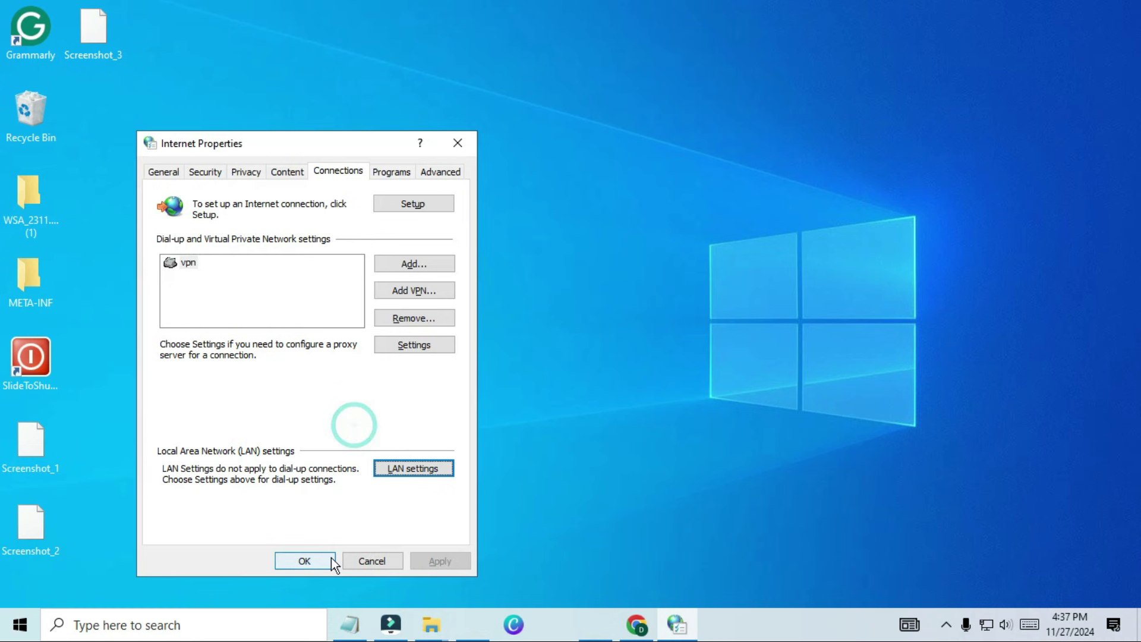
pyautogui.click(301, 562)
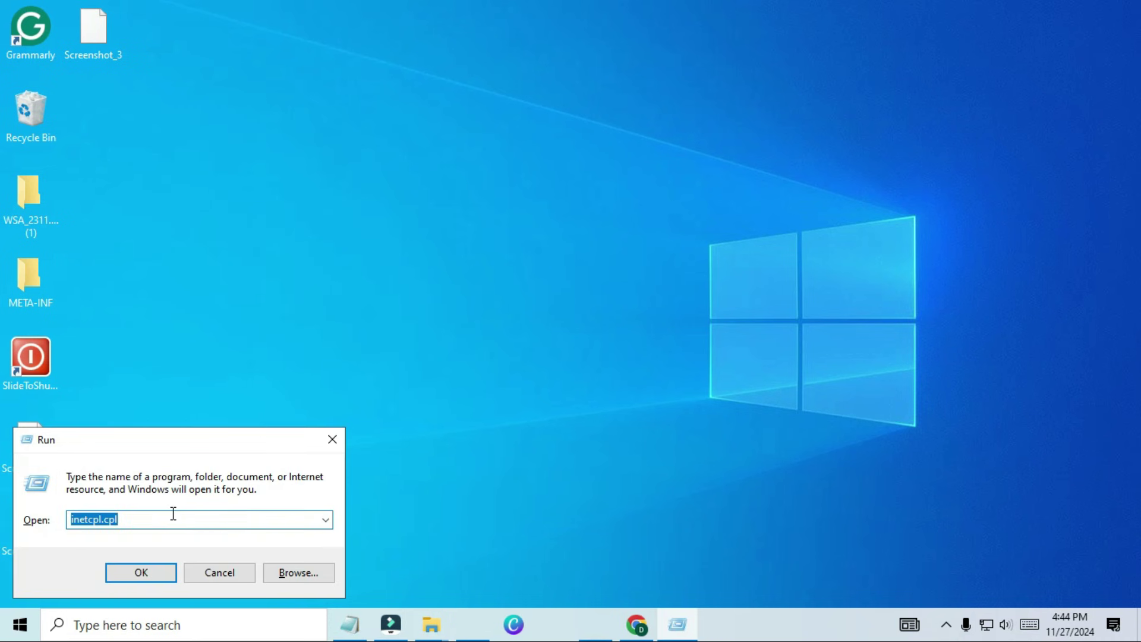
# Reopen Internet Properties from the Run dialog with inetcpl.cpl and restore the advanced settings.
pyautogui.click(172, 513)
pyautogui.moveTo(172, 513); pyautogui.dragTo(63, 507)
pyautogui.click(137, 573)
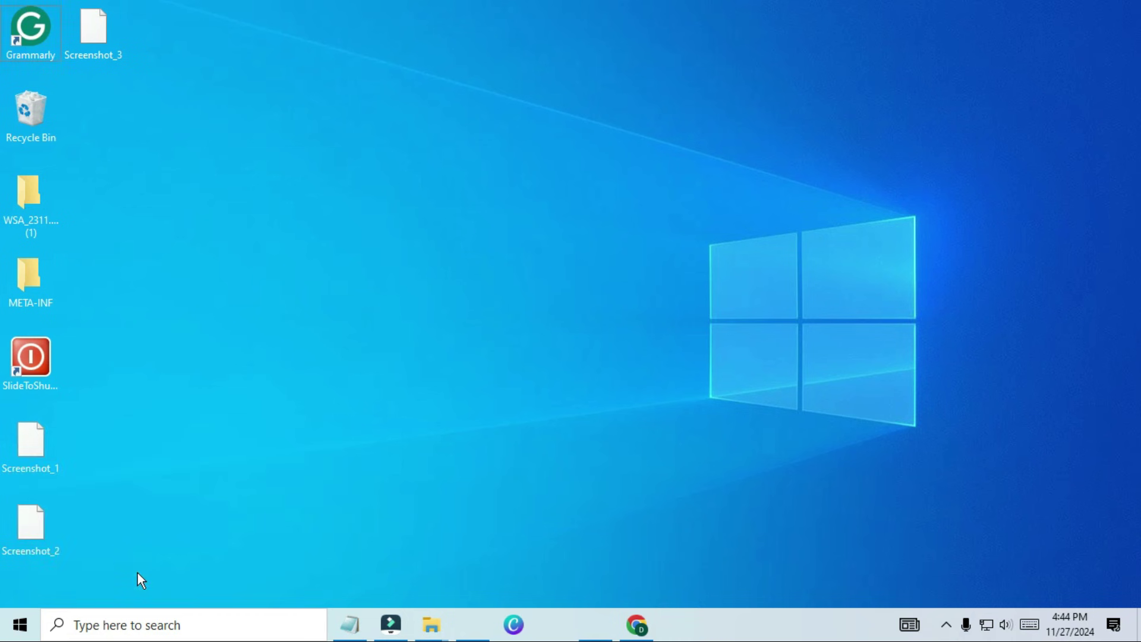
pyautogui.click(463, 170)
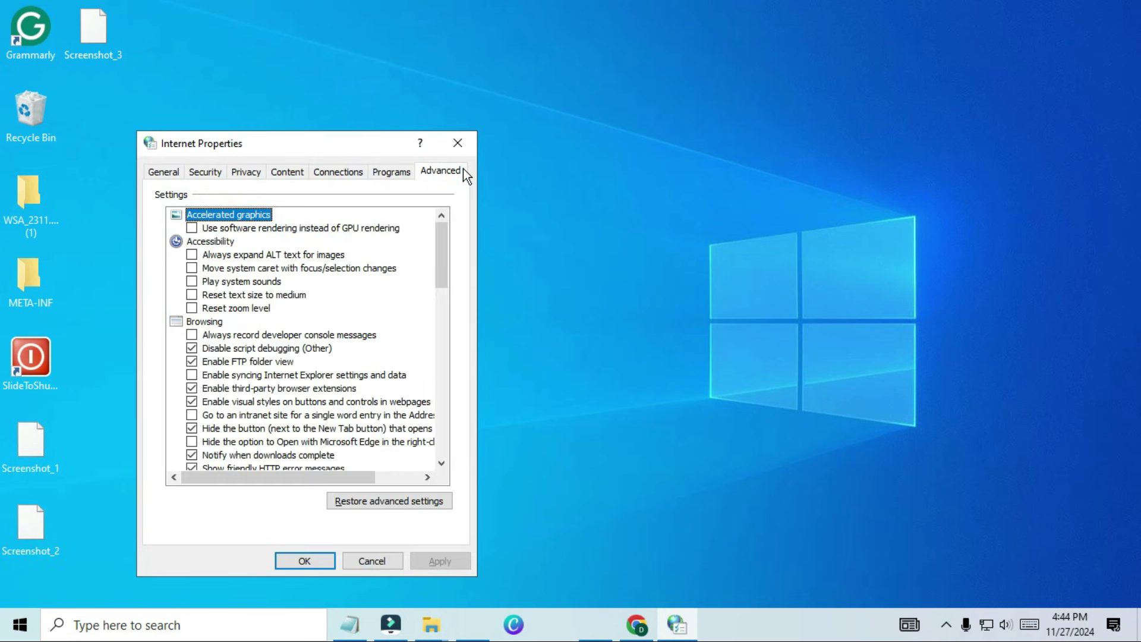
pyautogui.click(386, 503)
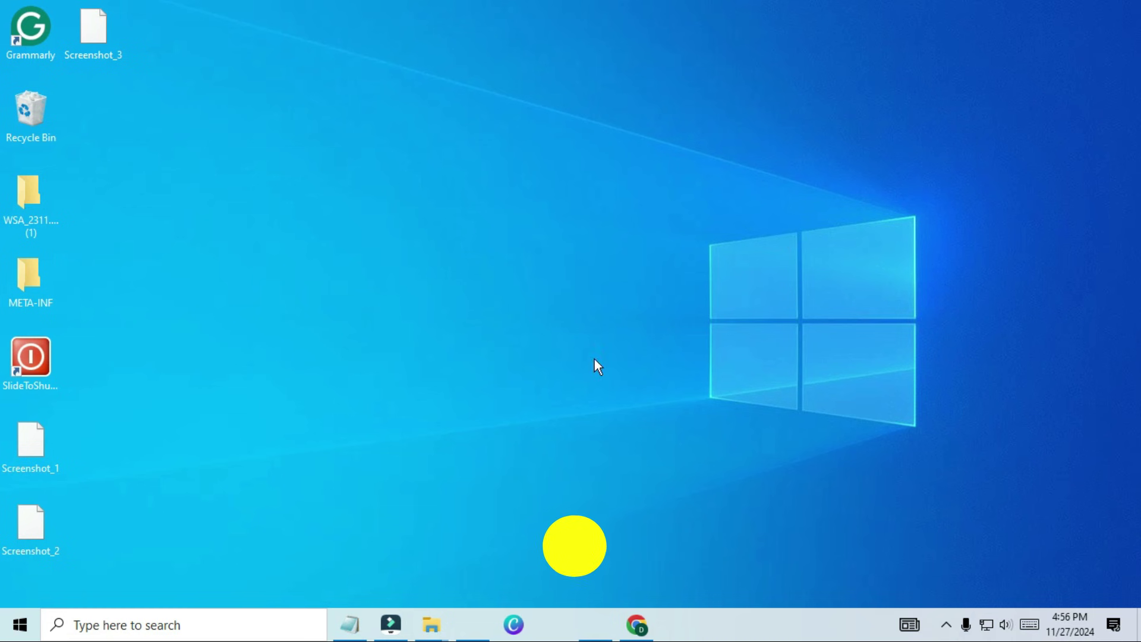
# Open the Prefetch folder from the Run dialog with the command prefetch, granting permanent access to it.
pyautogui.press('super+r')
pyautogui.write('pre')
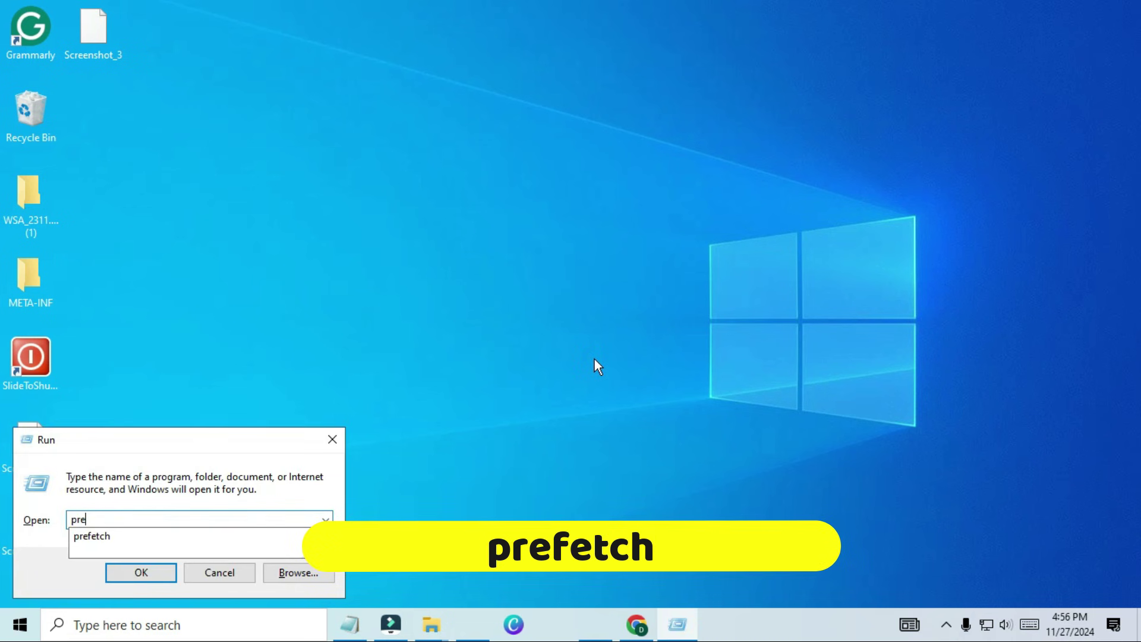
pyautogui.write('fetch')
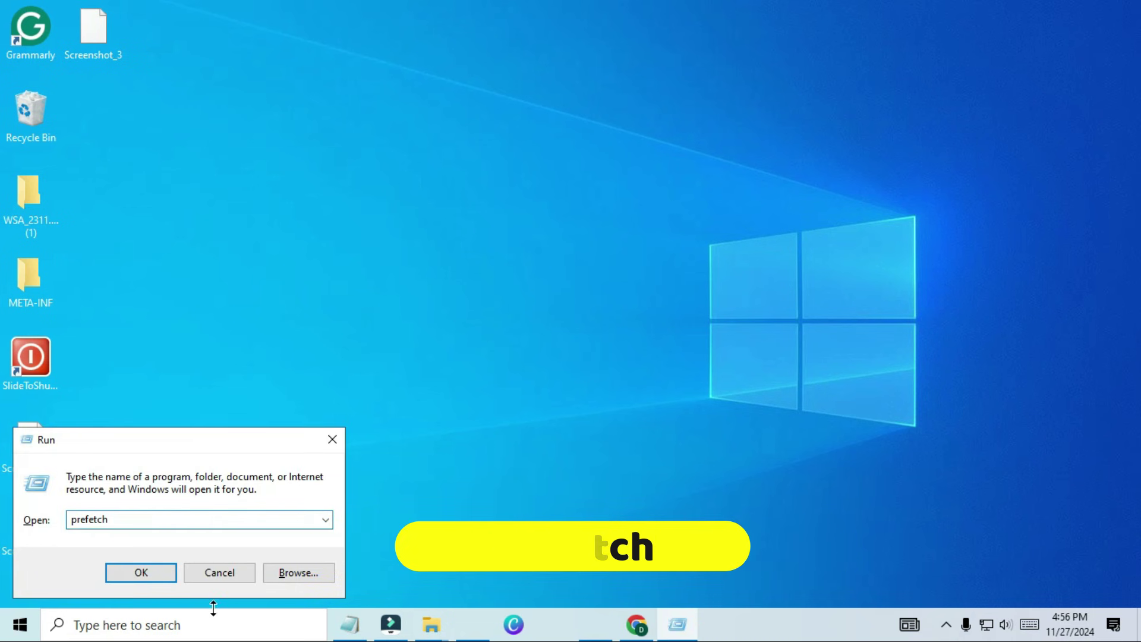
pyautogui.click(152, 580)
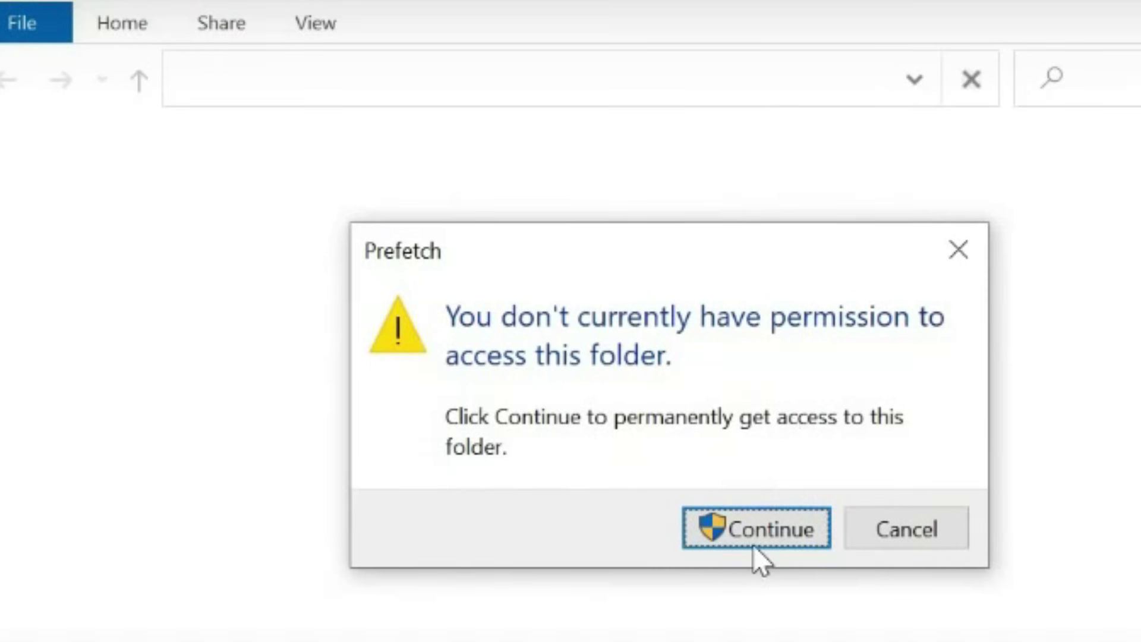
pyautogui.click(761, 530)
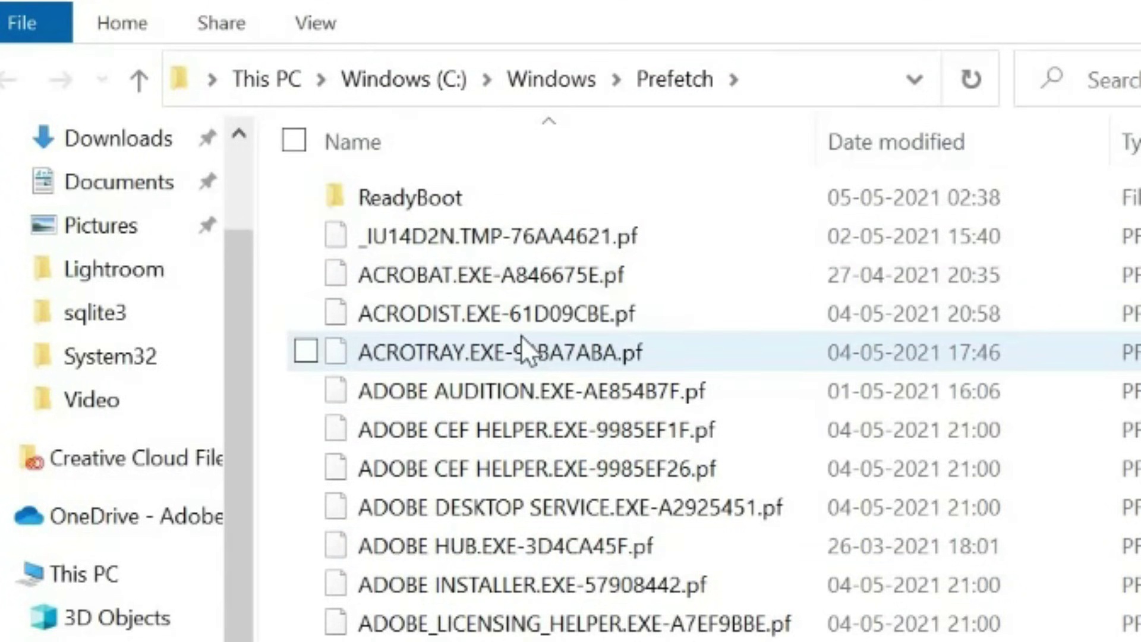
# Permanently delete all items in the Windows Prefetch folder.
pyautogui.click(509, 451)
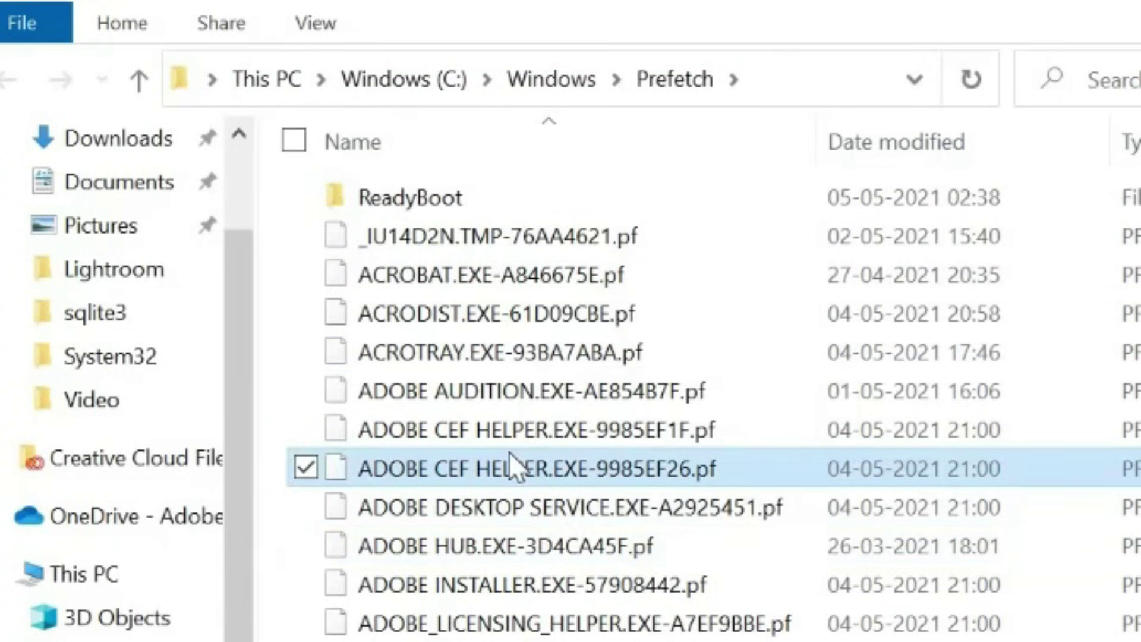
pyautogui.hotkey('ctrl', 'a')
pyautogui.hotkey('shift', 'Delete')
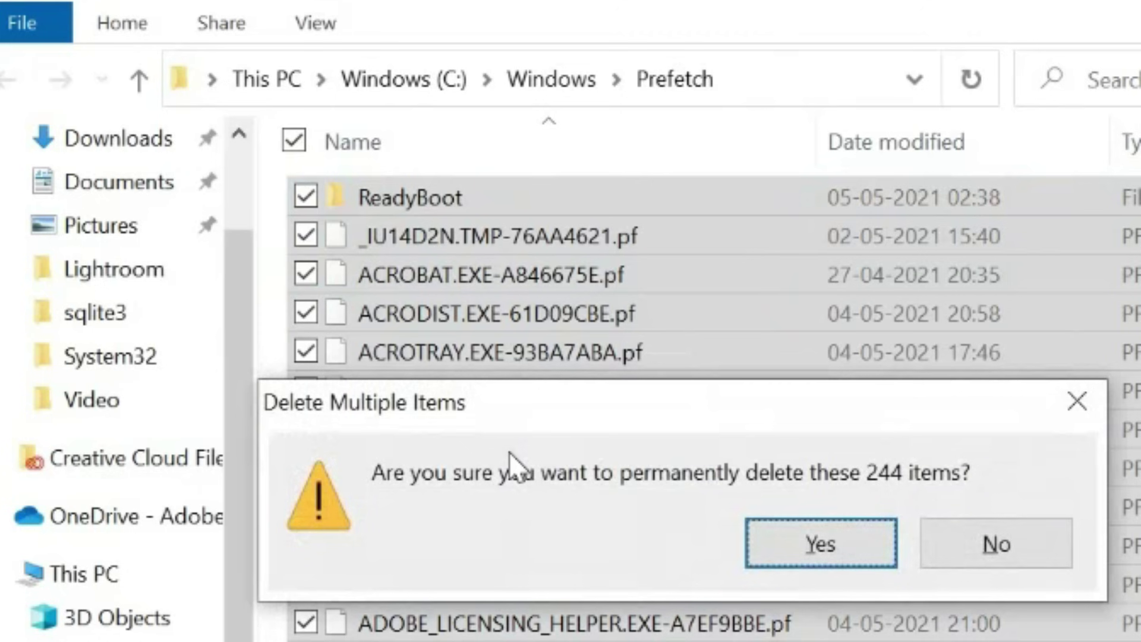
pyautogui.press('Return')
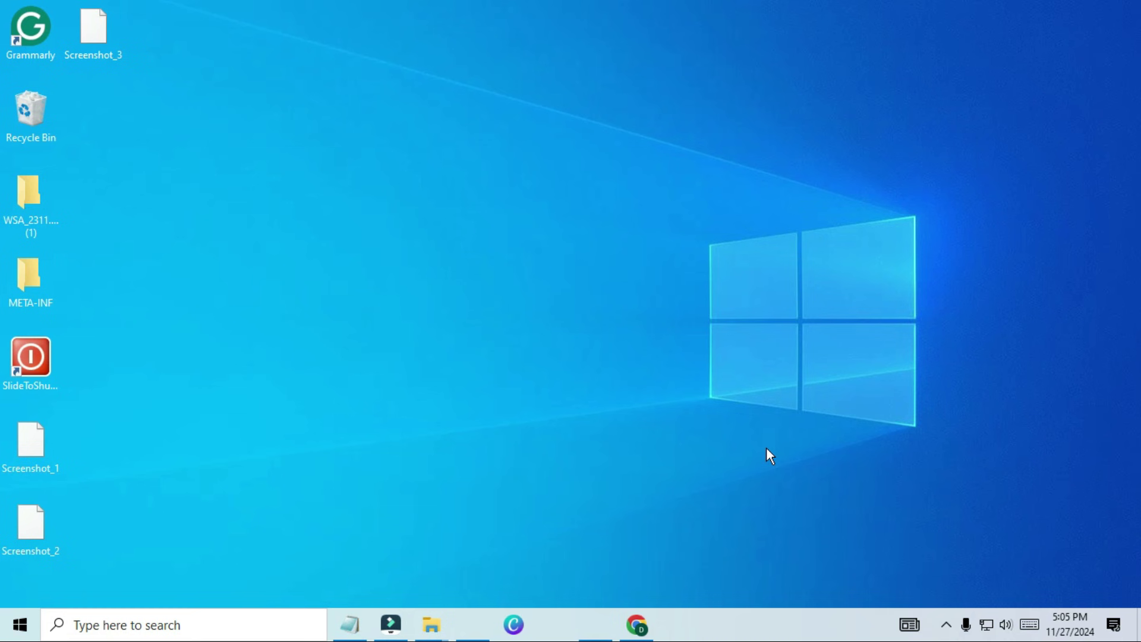
# Search Windows for task manager, open Task Manager and show its list of startup apps.
pyautogui.click(101, 625)
pyautogui.write('task manager')
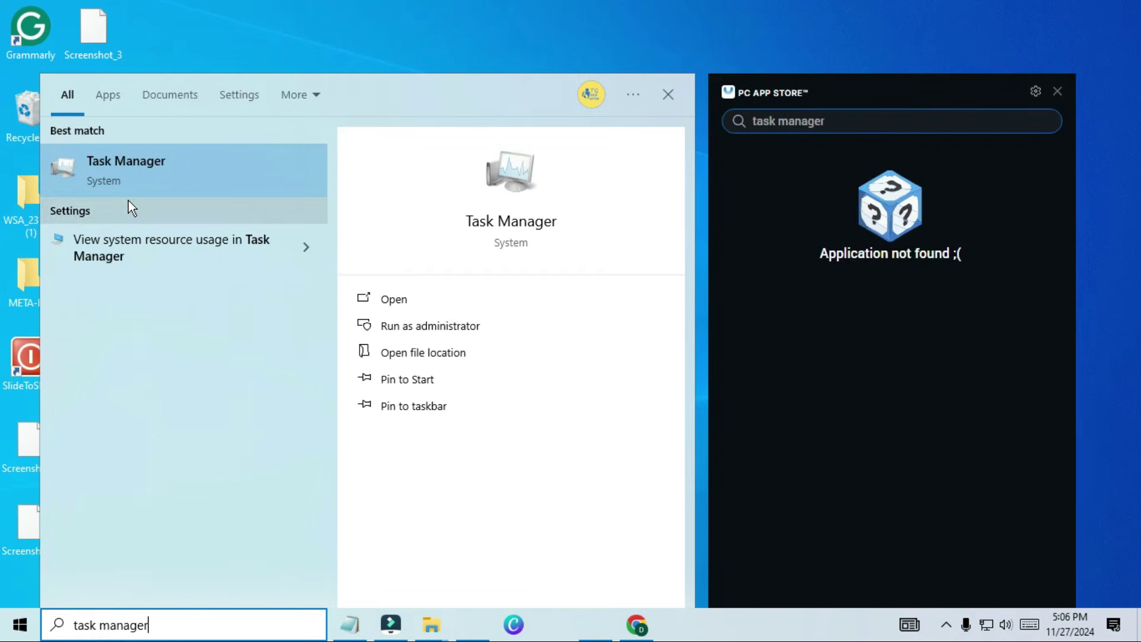
pyautogui.click(137, 178)
pyautogui.click(191, 52)
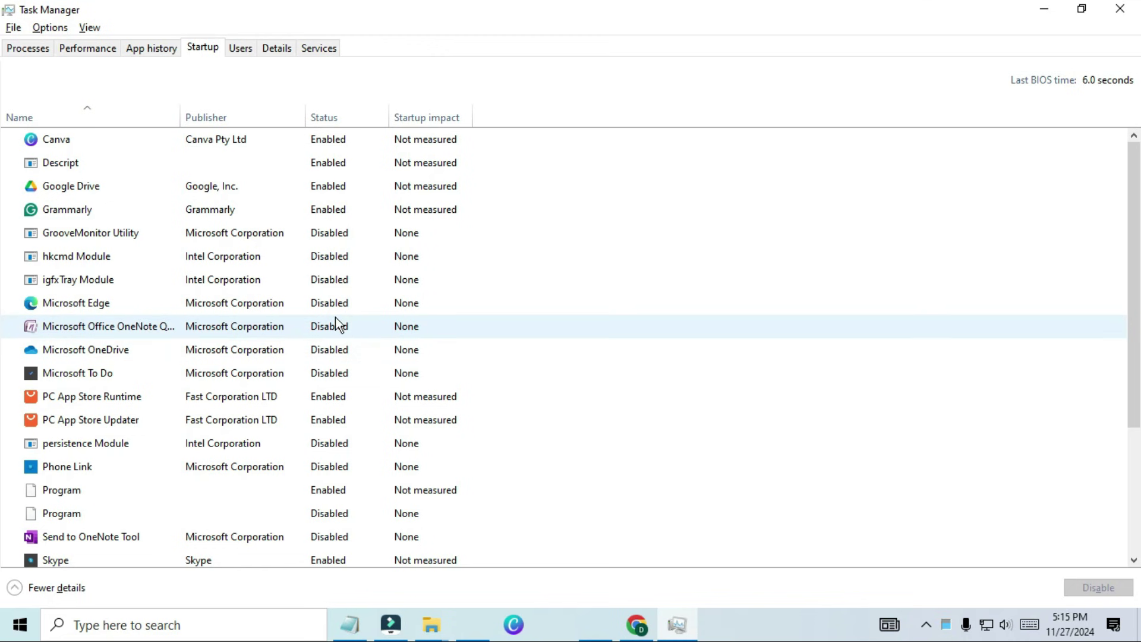
# Examine the running processes and system performance, and open the available actions for the Grammarly startup entry.
pyautogui.rightClick(336, 212)
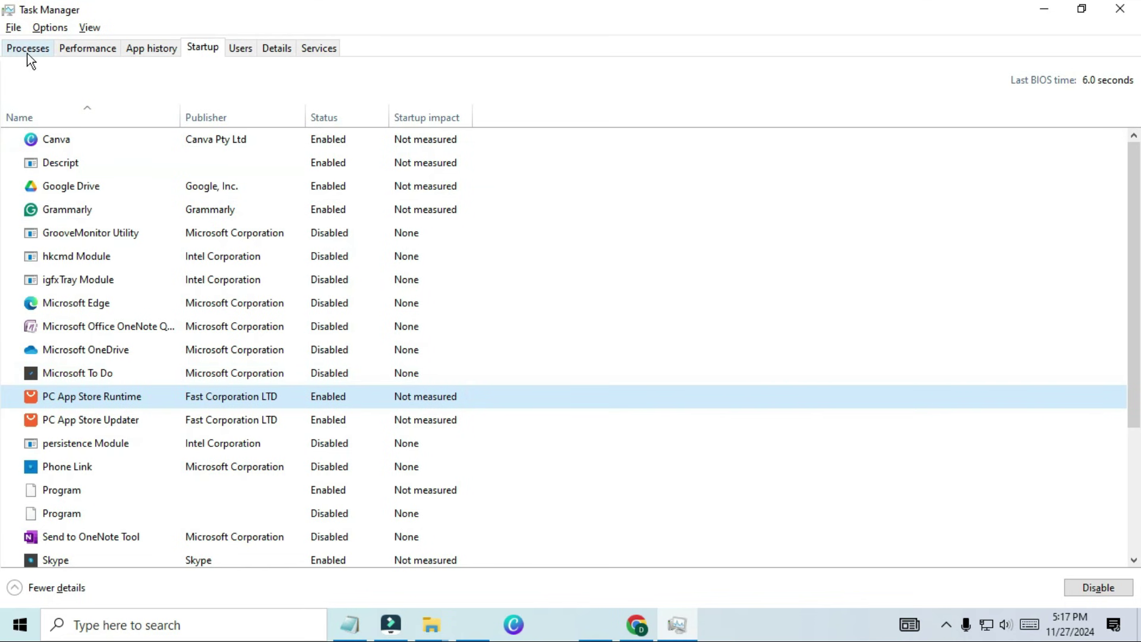
pyautogui.click(27, 53)
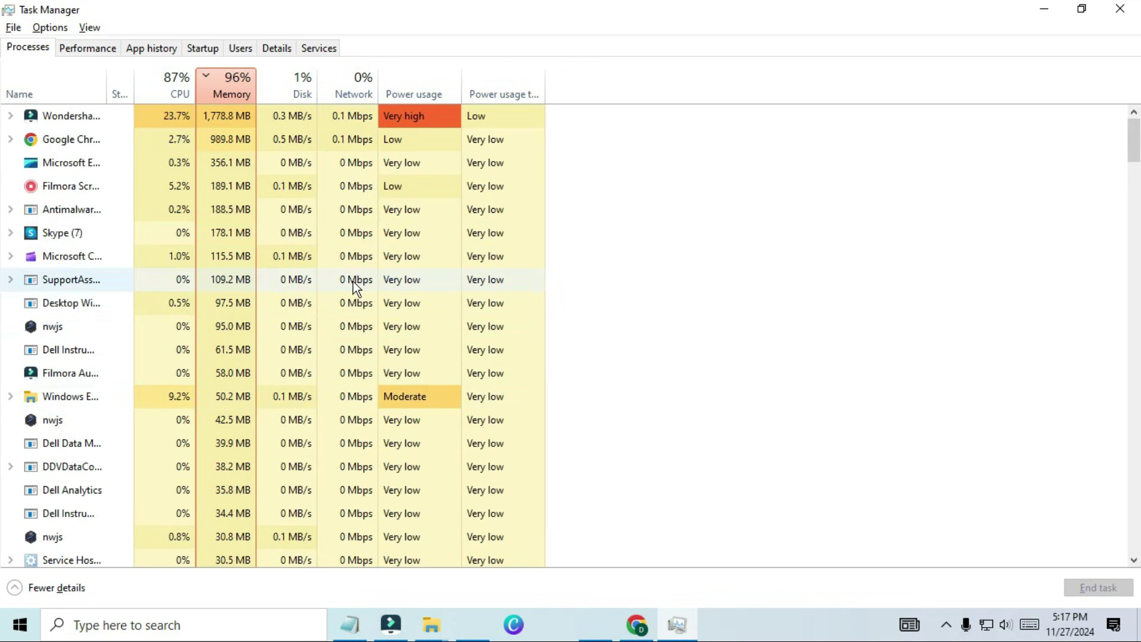
pyautogui.click(102, 51)
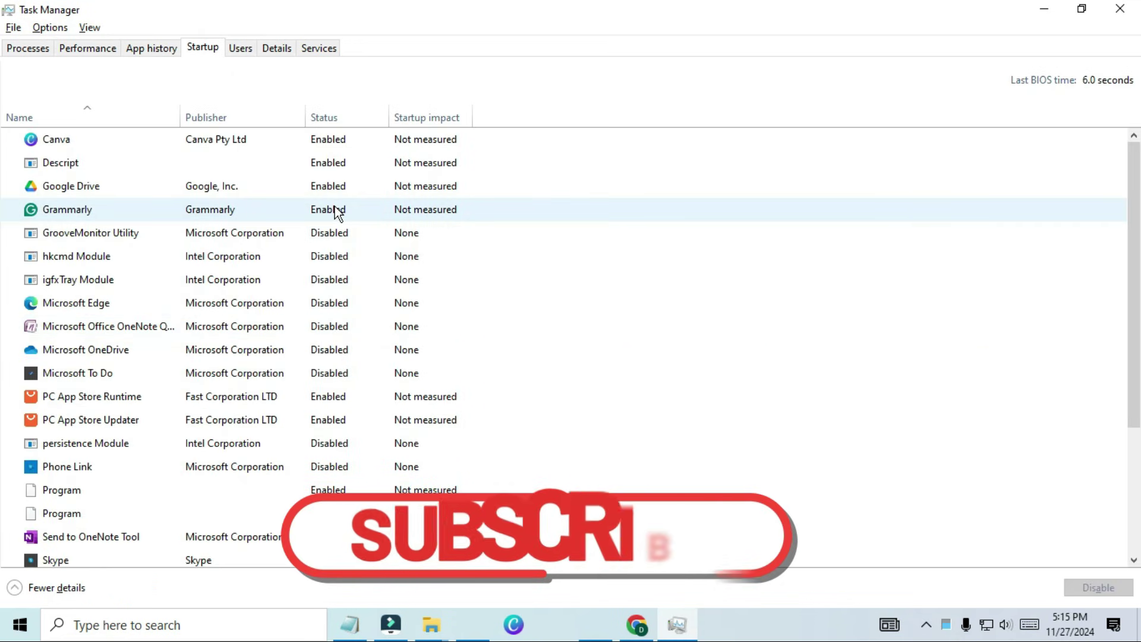
pyautogui.rightClick(334, 206)
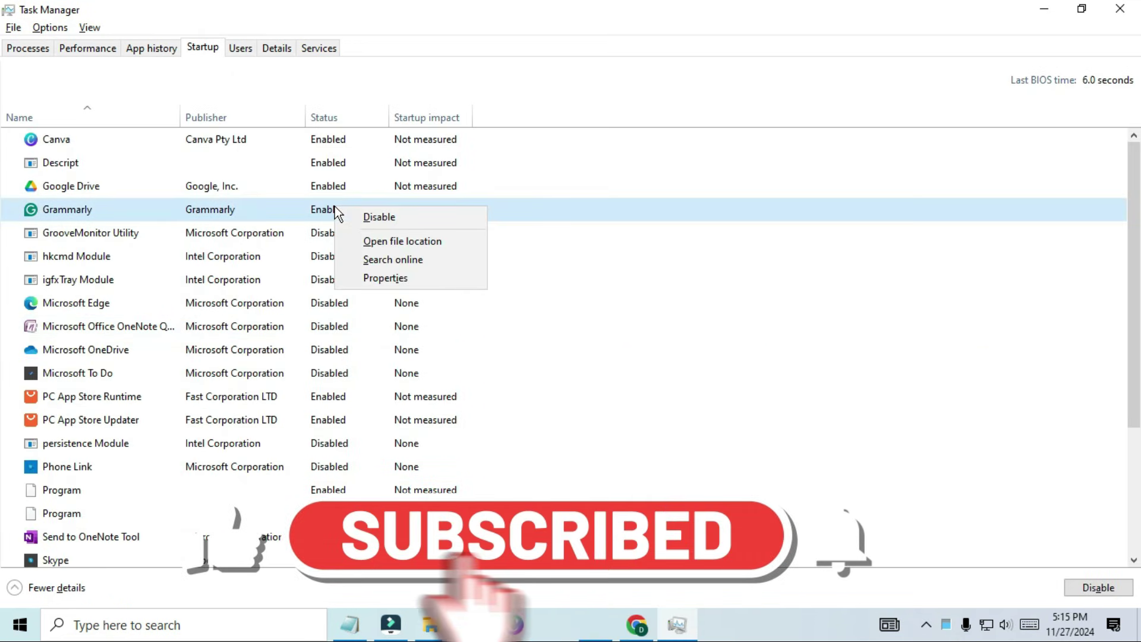